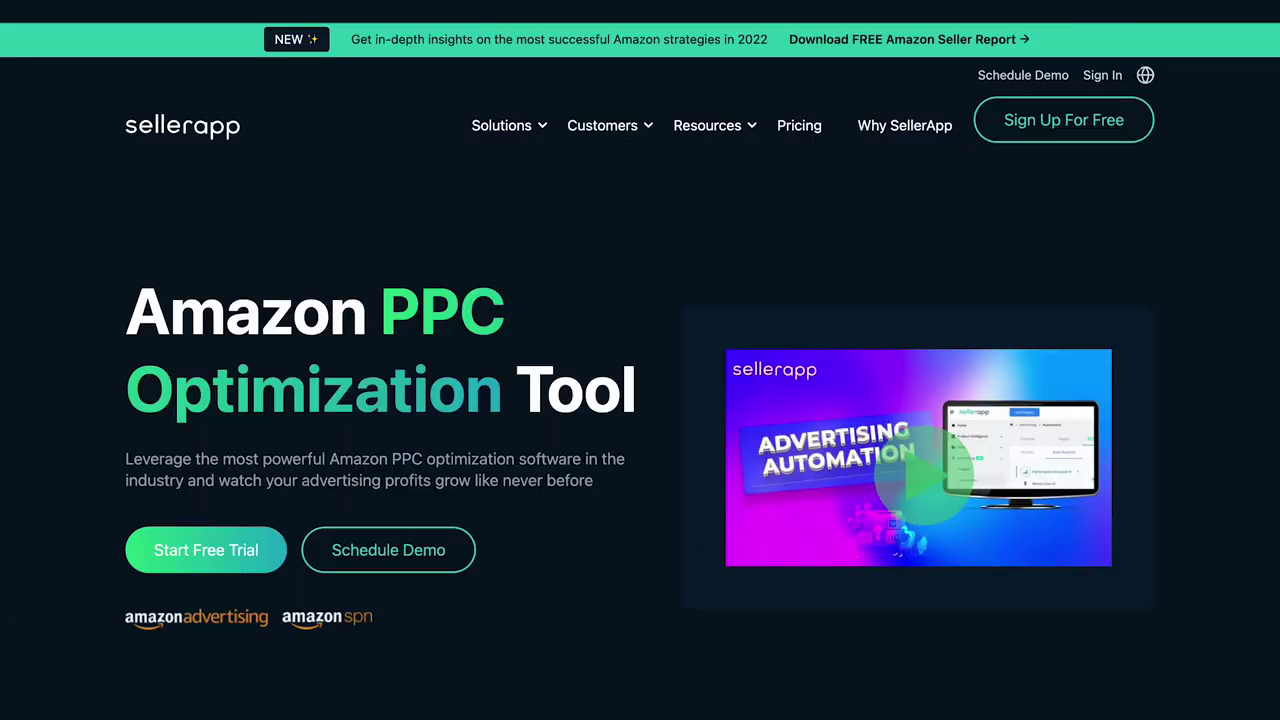
Scroll the SellerApp dashboard to the Advertising Overview: ROAS 14, $10.7K ad revenue, $839 spend.
scroll(723, 556, down, 8)
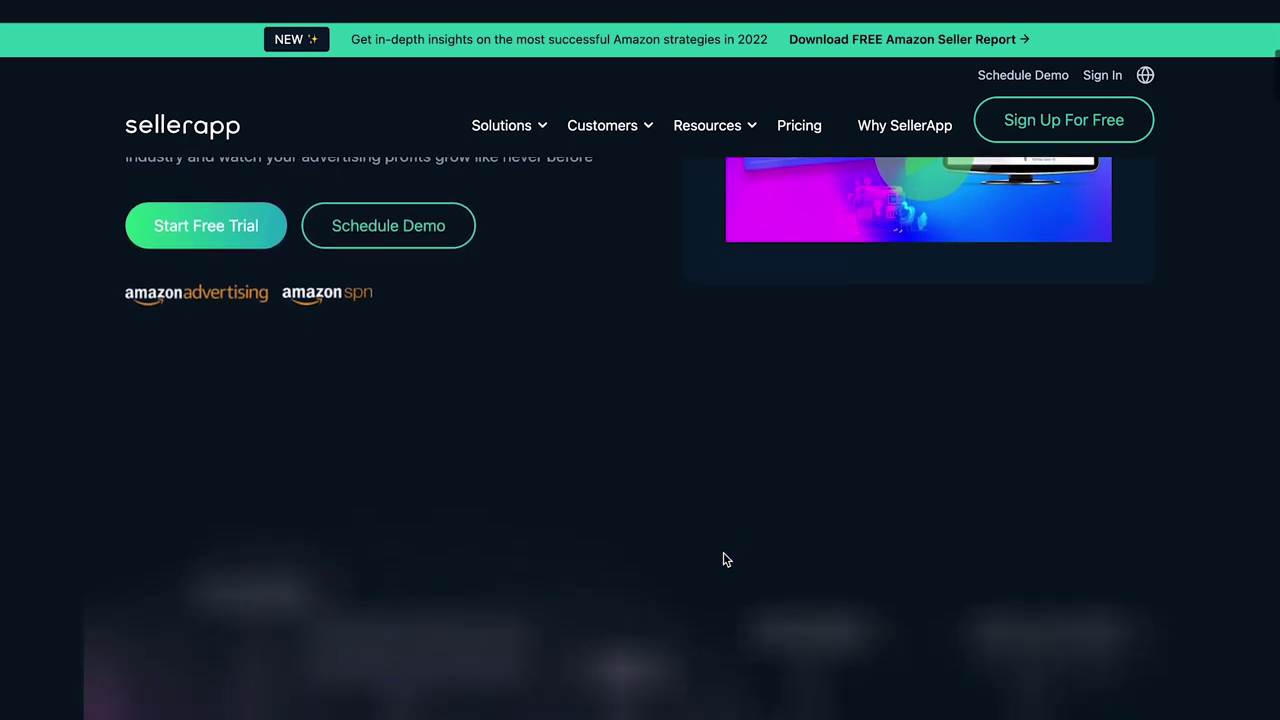
scroll(723, 554, down, 10)
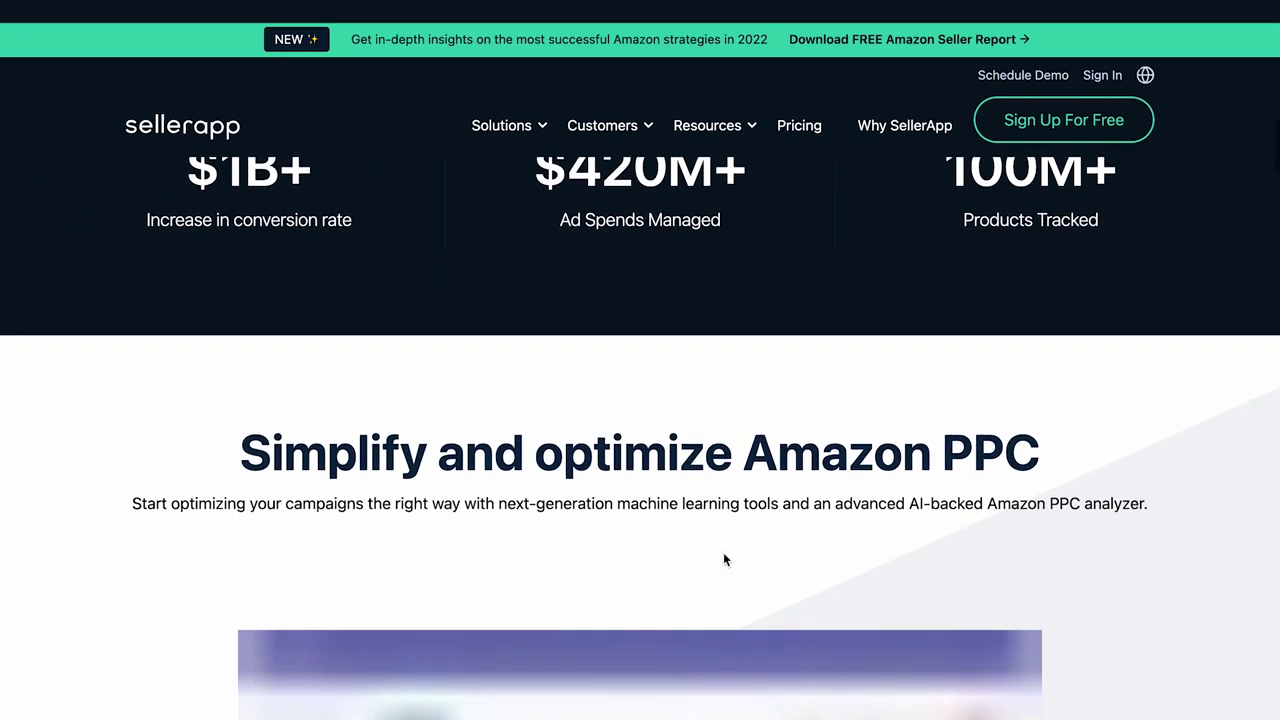
scroll(723, 557, down, 10)
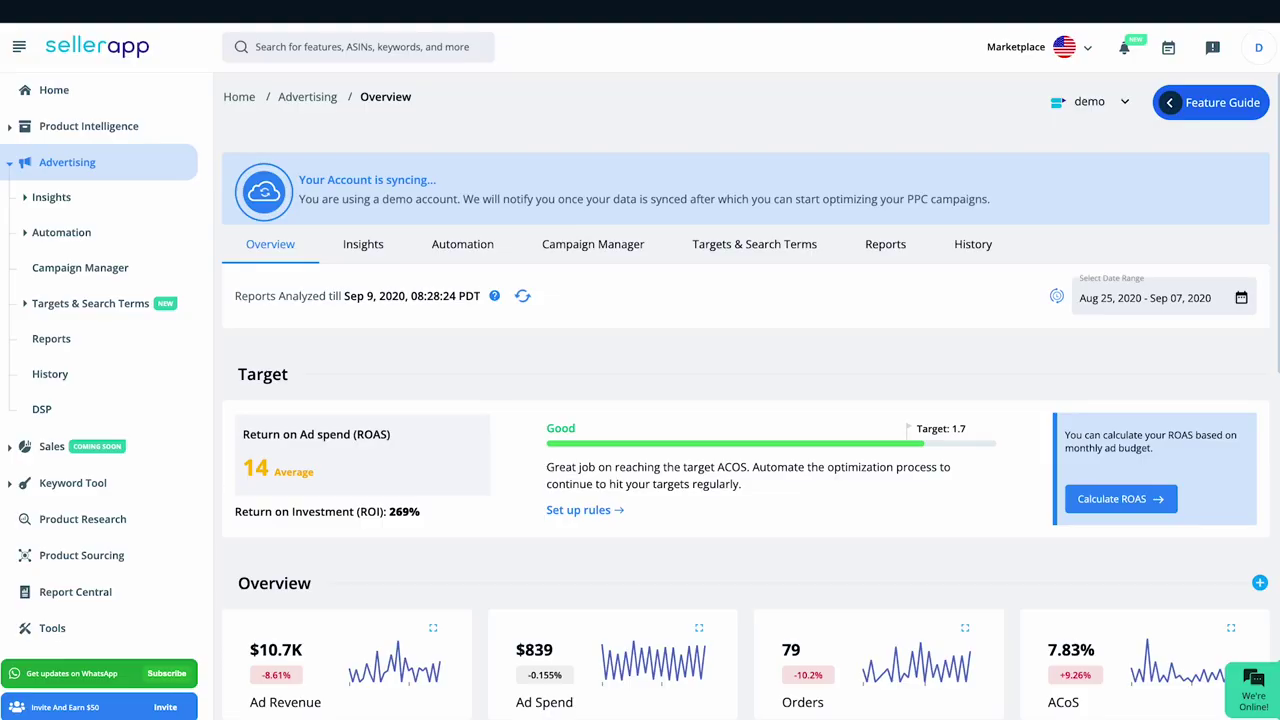
Open SellerApp's Campaign Manager and scroll down to the table of 34 campaigns.
scroll(609, 343, down, 10)
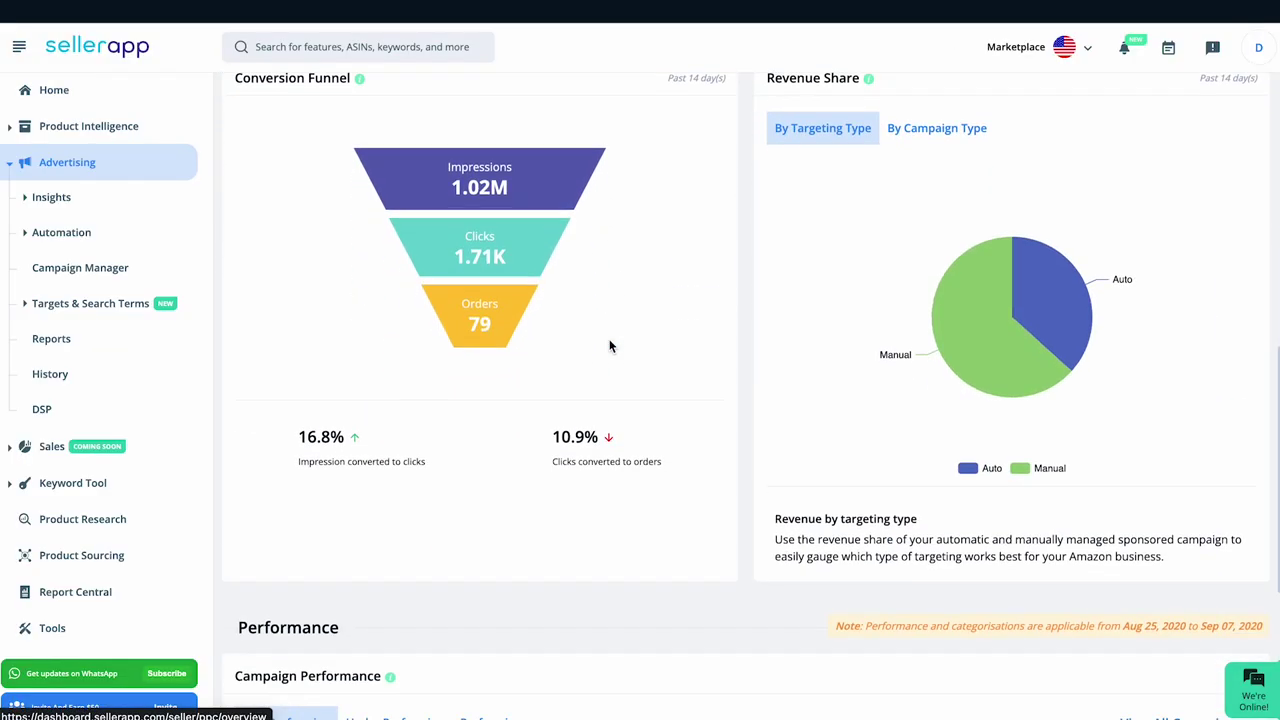
scroll(610, 345, down, 5)
scroll(610, 345, up, 6)
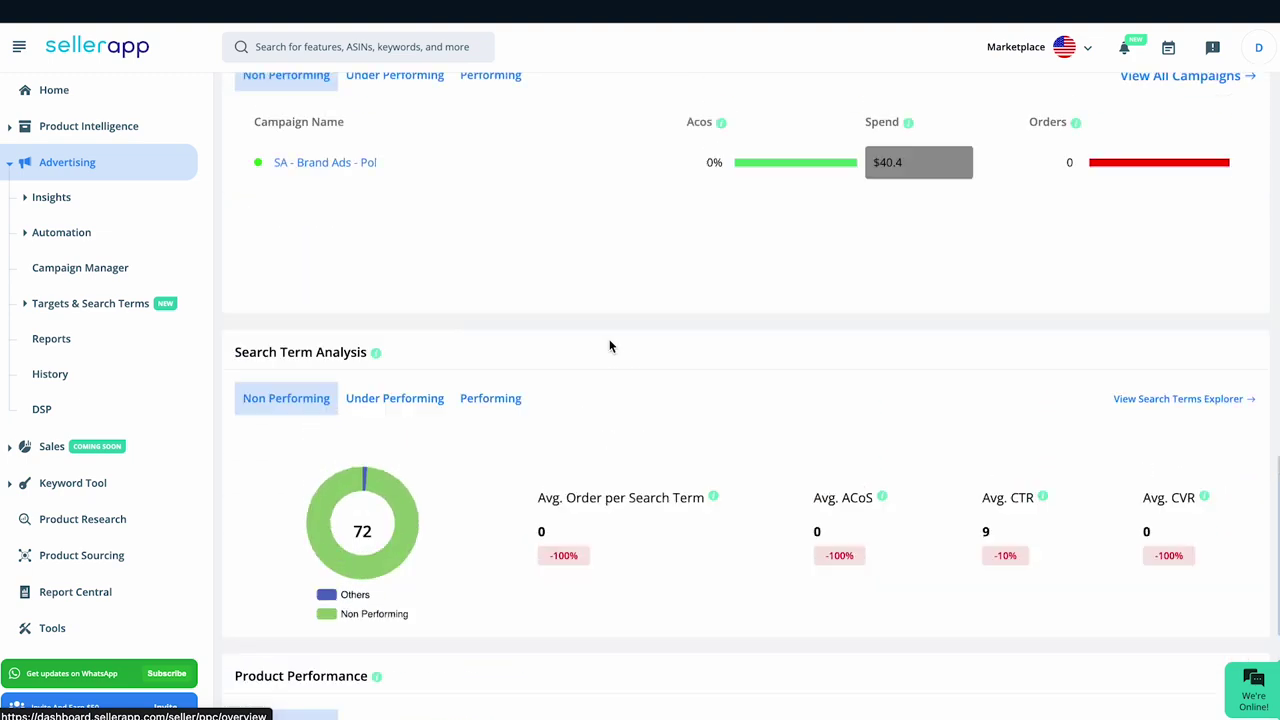
scroll(609, 343, up, 9)
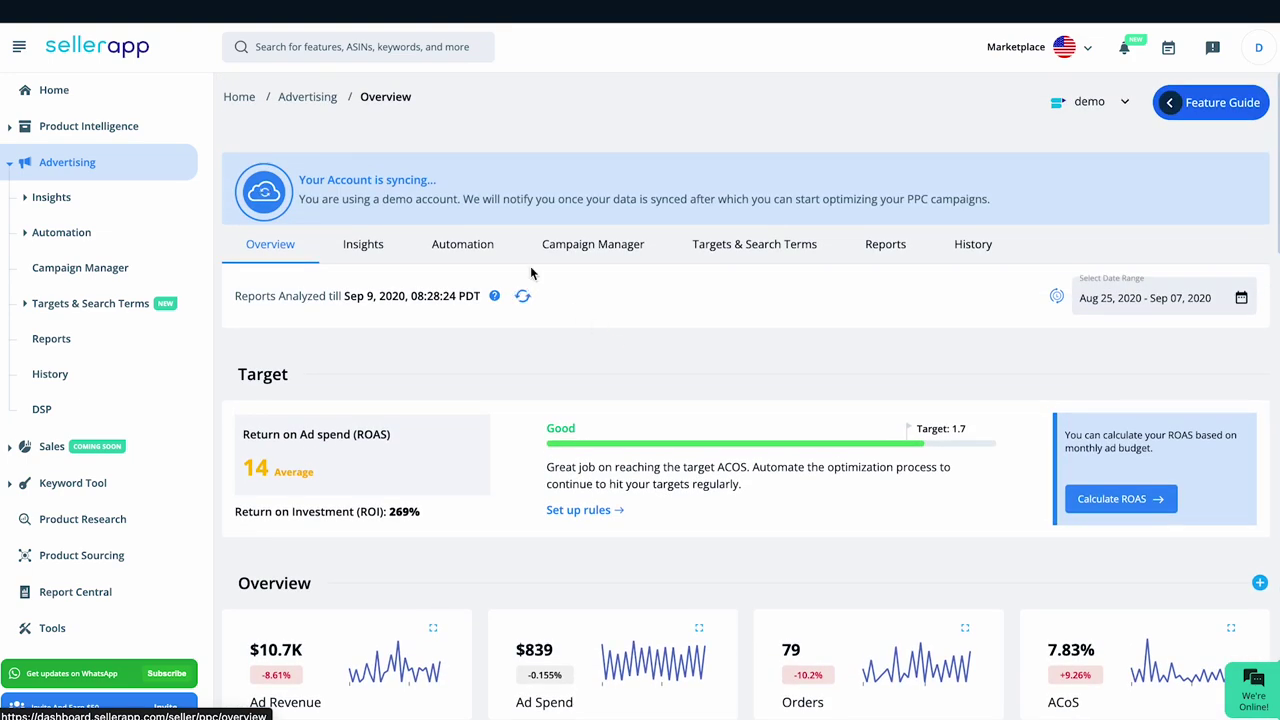
click(591, 250)
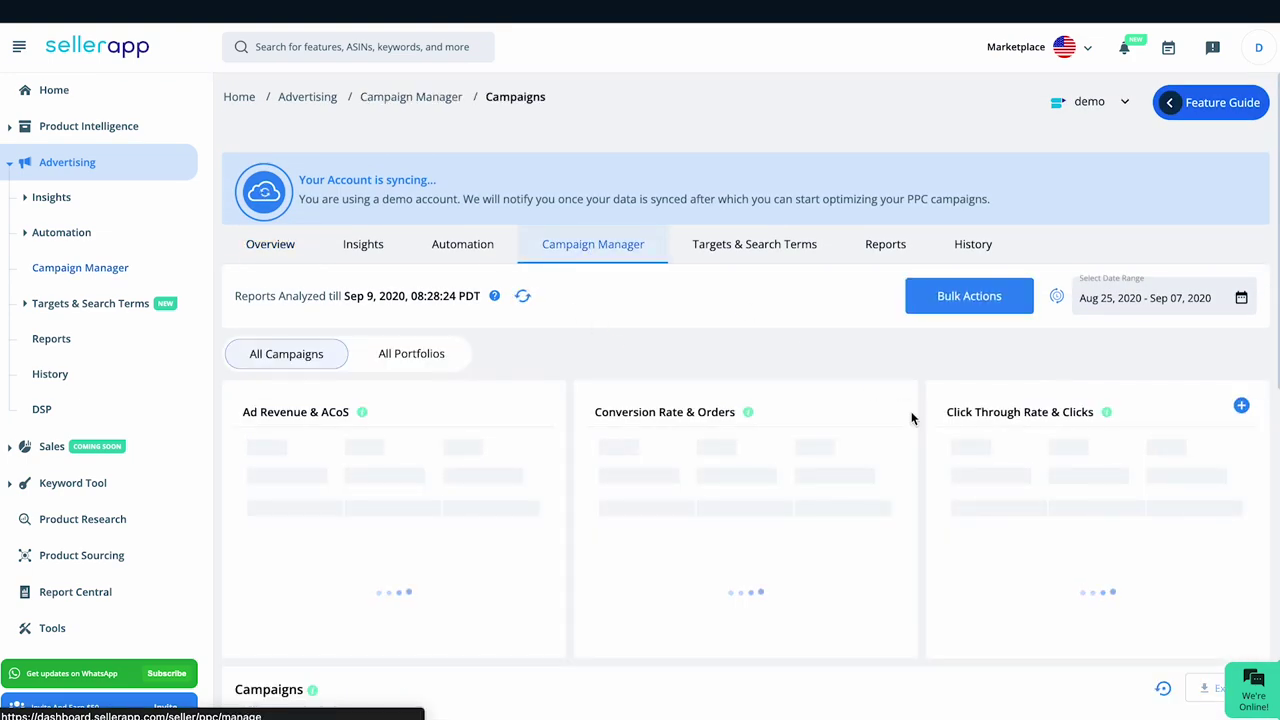
scroll(912, 418, down, 1)
scroll(912, 418, down, 4)
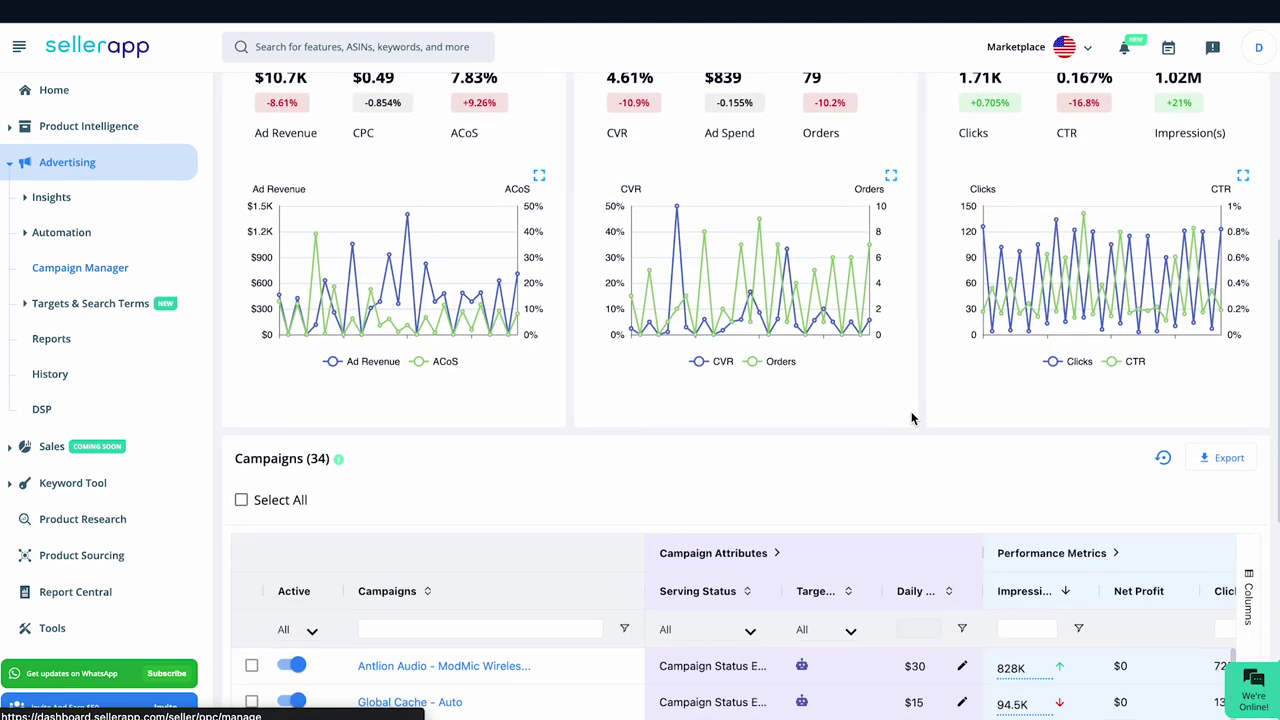
scroll(912, 418, down, 8)
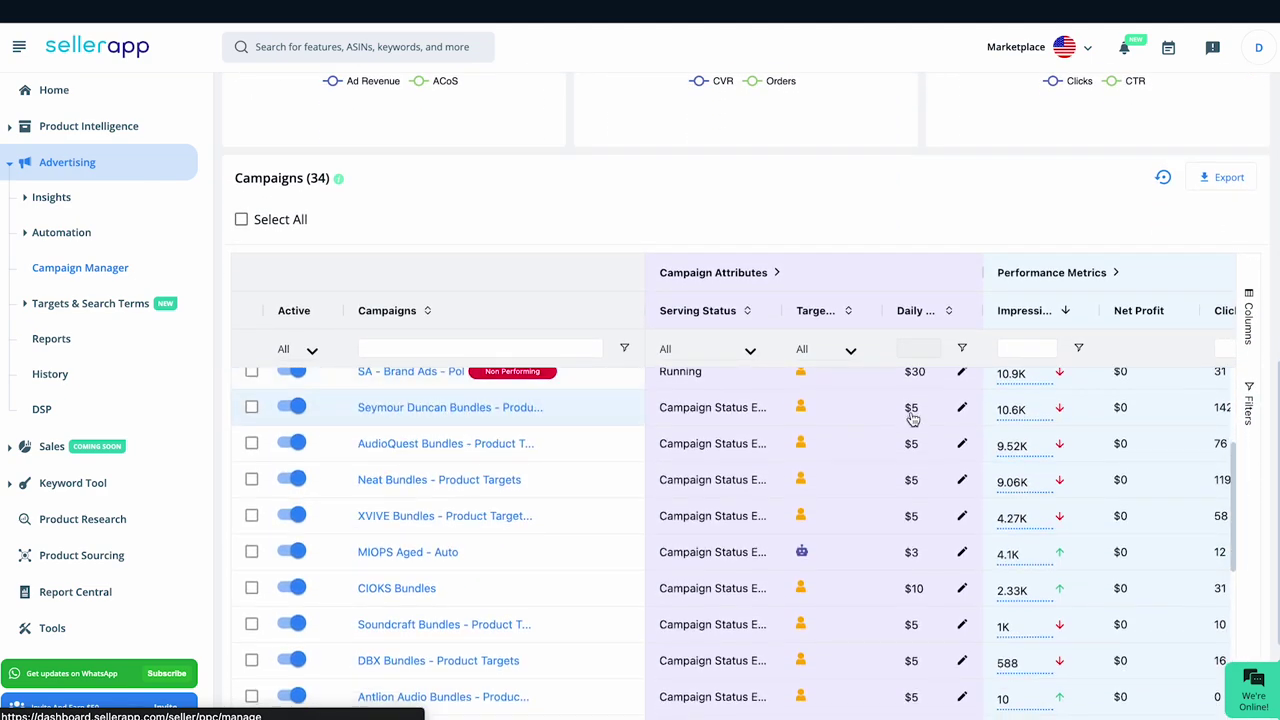
scroll(912, 418, down, 3)
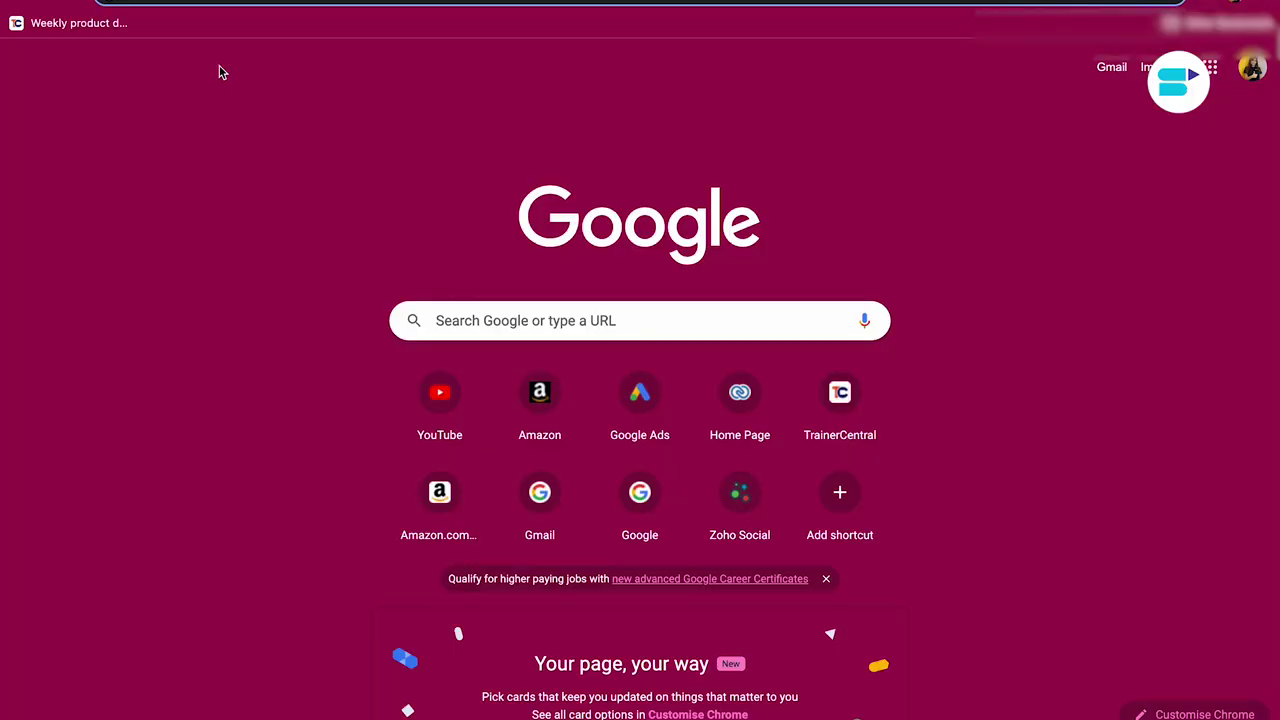
Load ads.google.com from the pasted address and browse its home page.
text(ads.google.com)
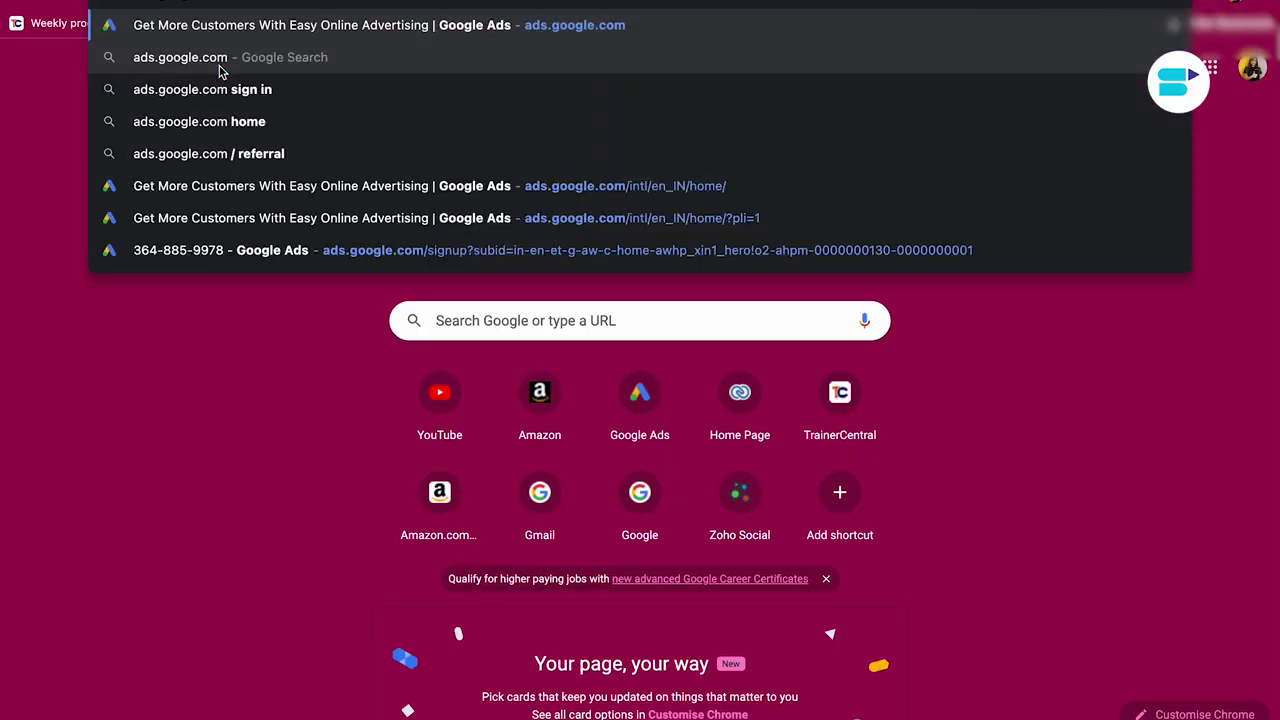
key(Return)
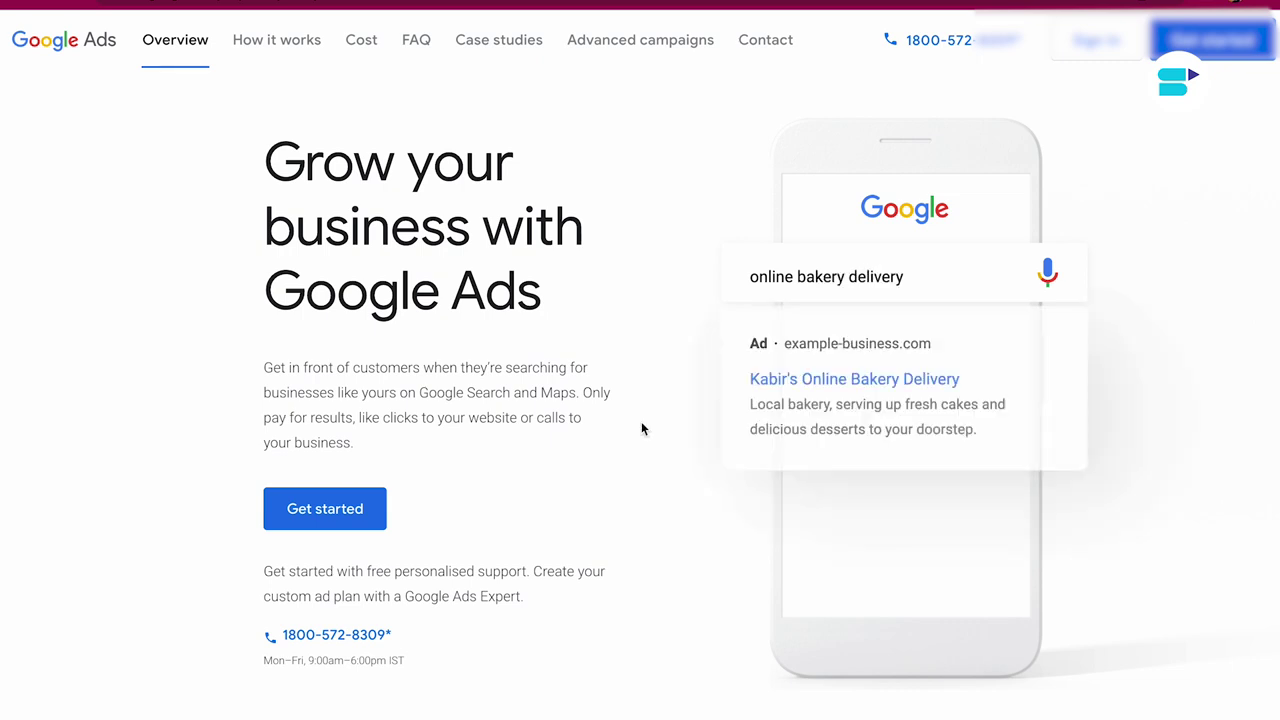
scroll(617, 549, down, 8)
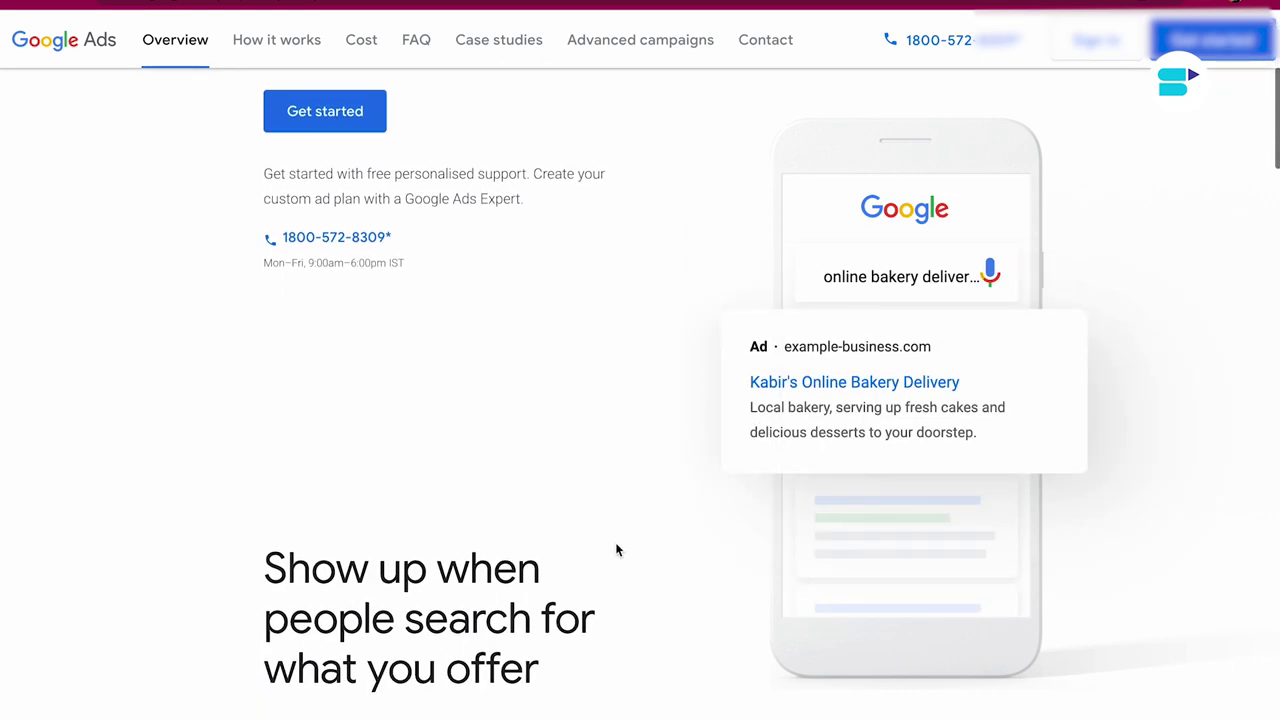
scroll(617, 549, down, 3)
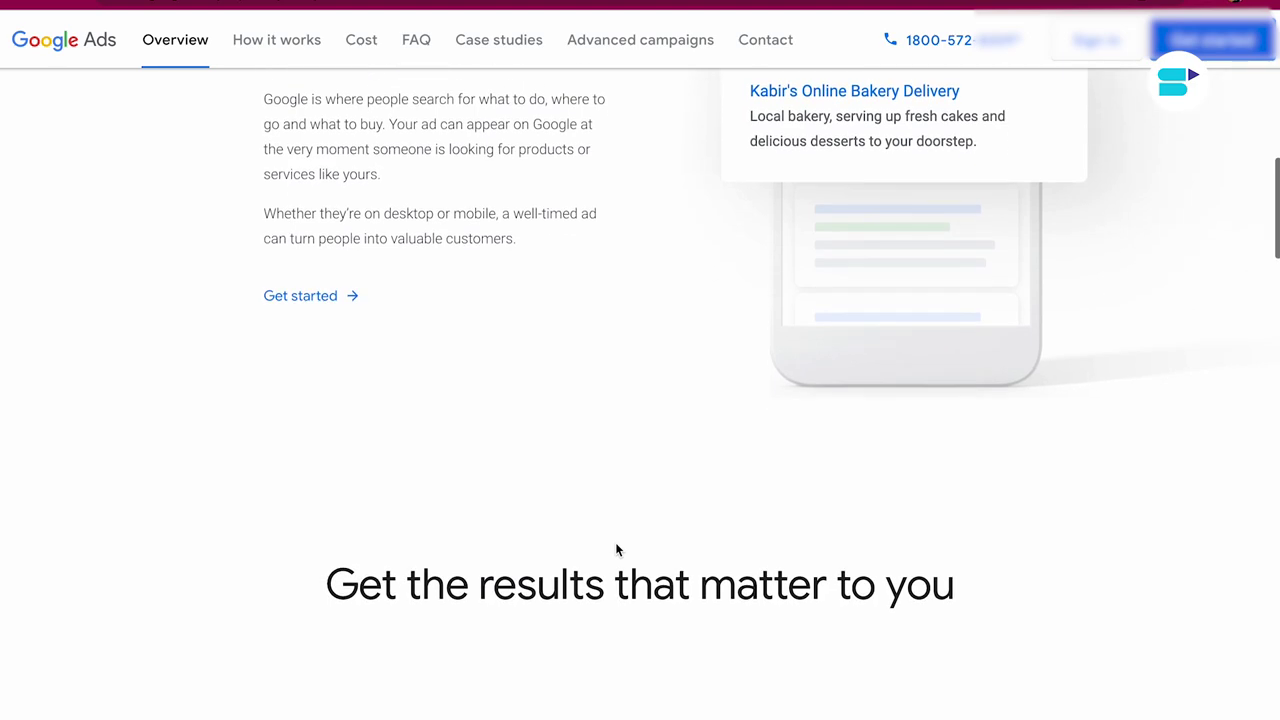
scroll(617, 549, up, 9)
scroll(617, 549, up, 2)
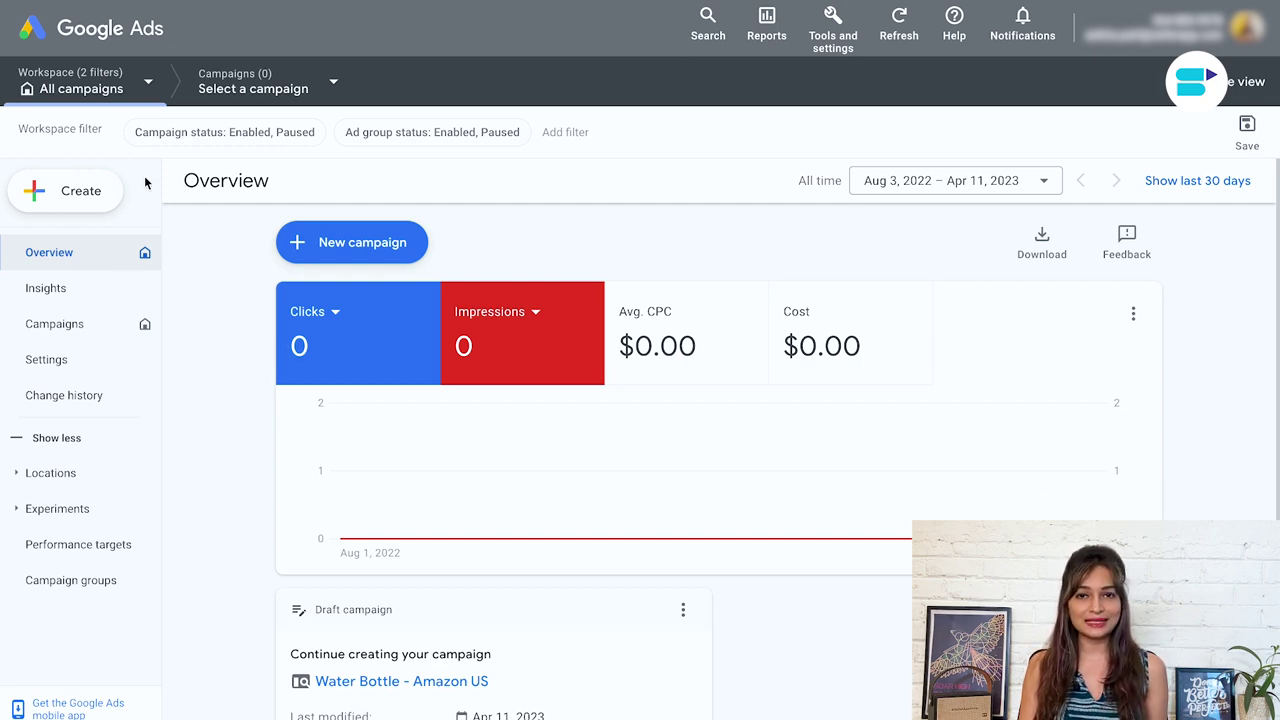
Open the + Create menu on the Google Ads Overview page.
click(86, 193)
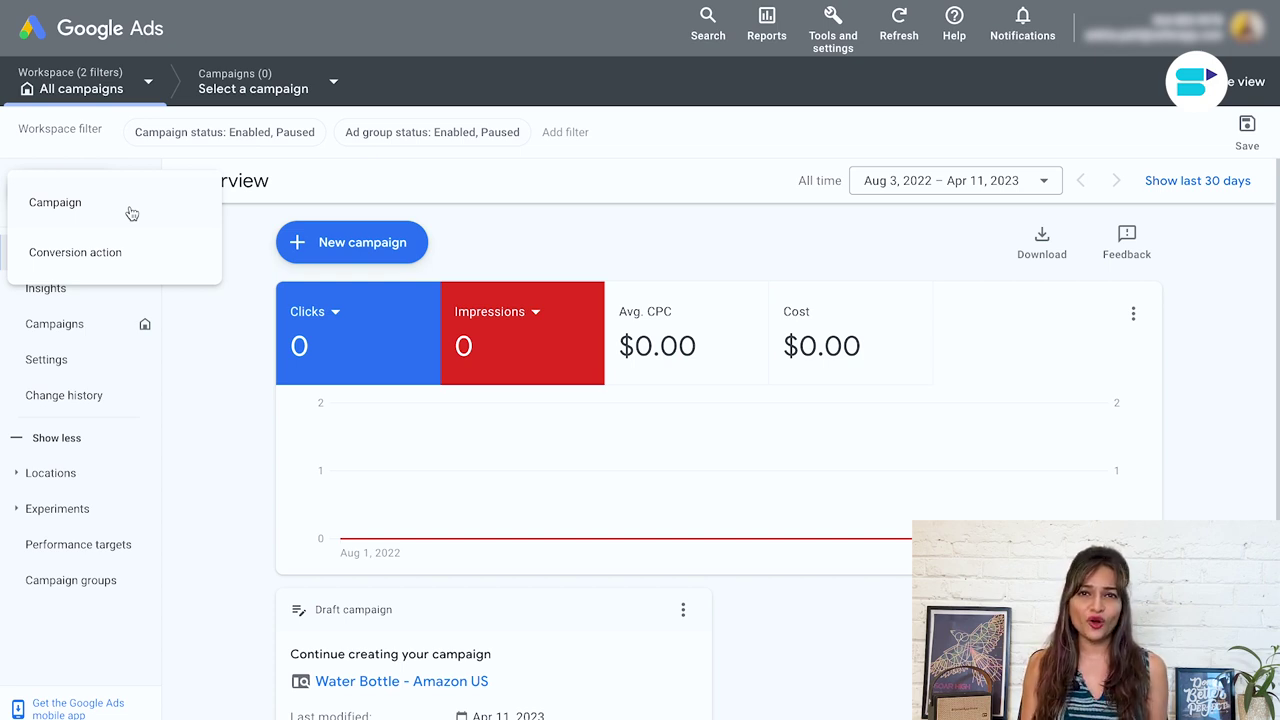
Start a new campaign and settle on Sales as its objective after briefly trying Leads.
click(130, 210)
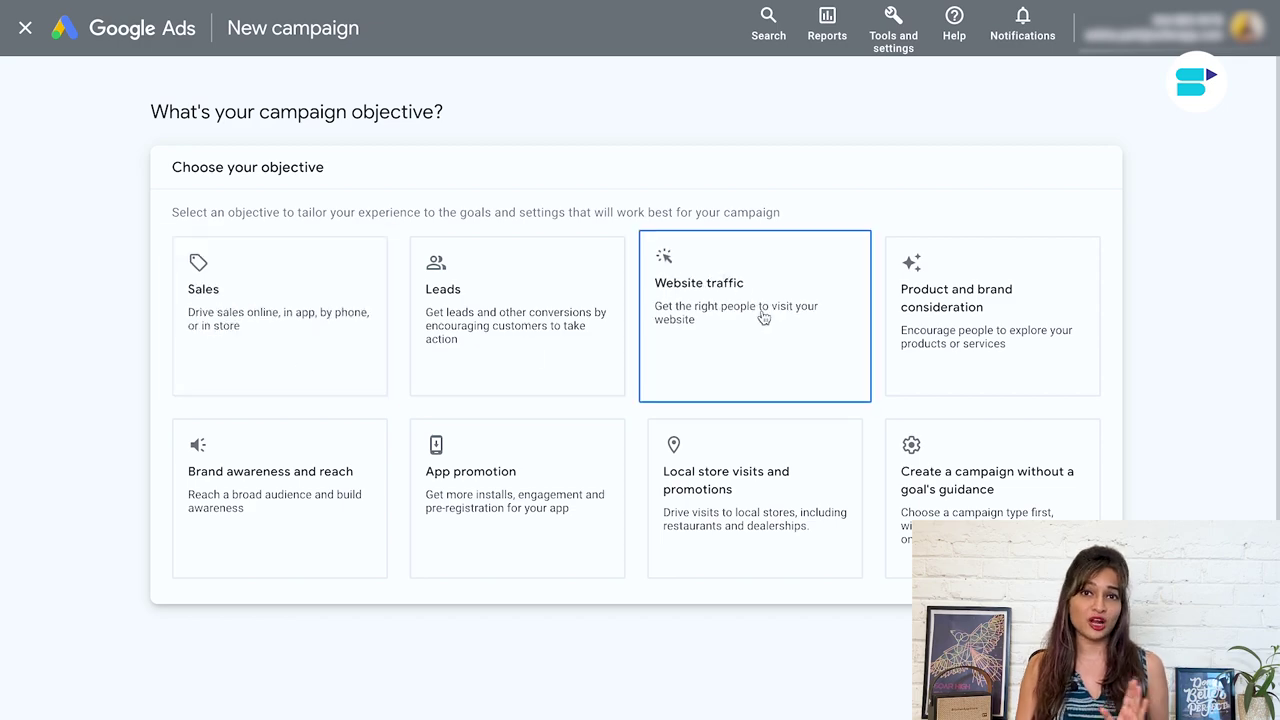
click(336, 362)
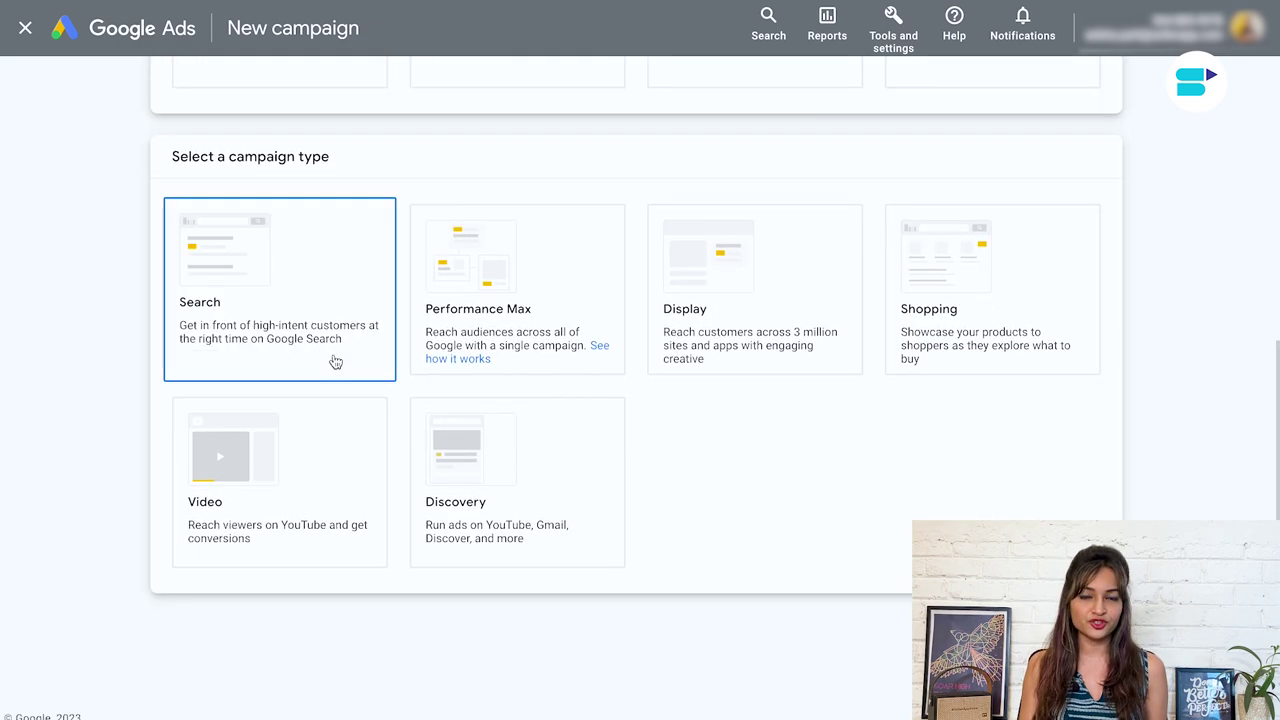
scroll(420, 300, up, 5)
scroll(425, 257, down, 1)
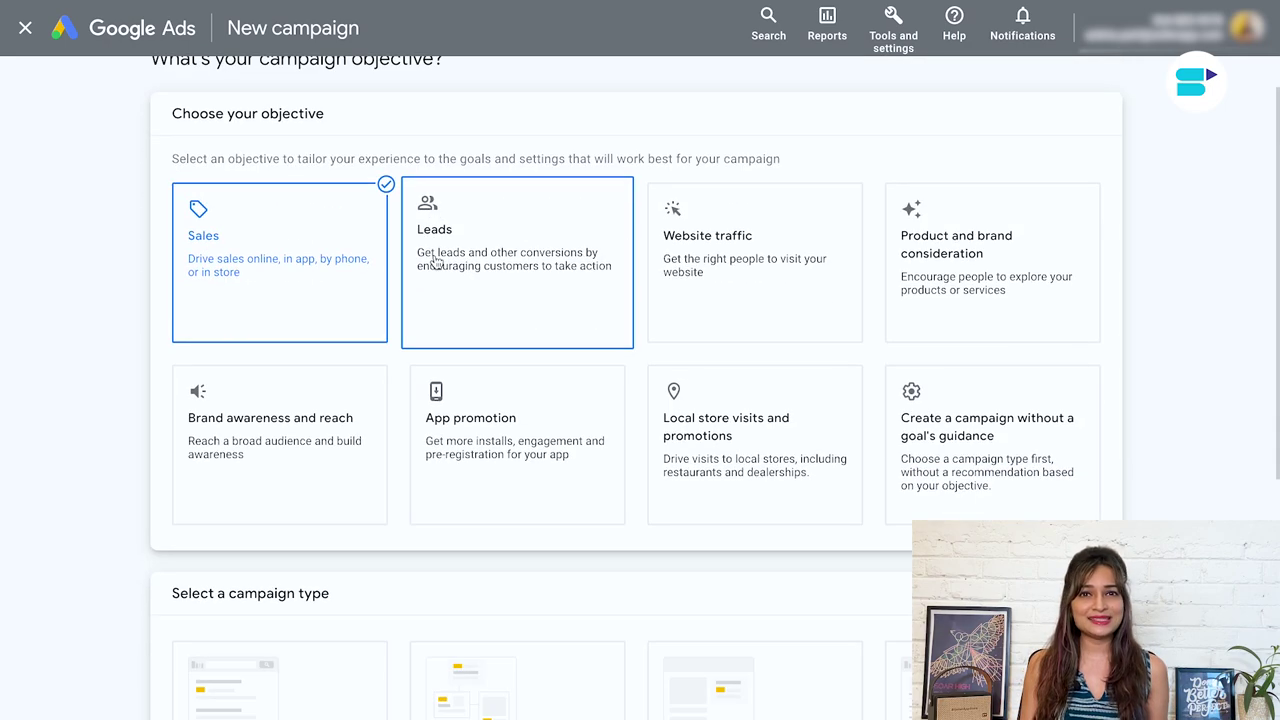
click(339, 313)
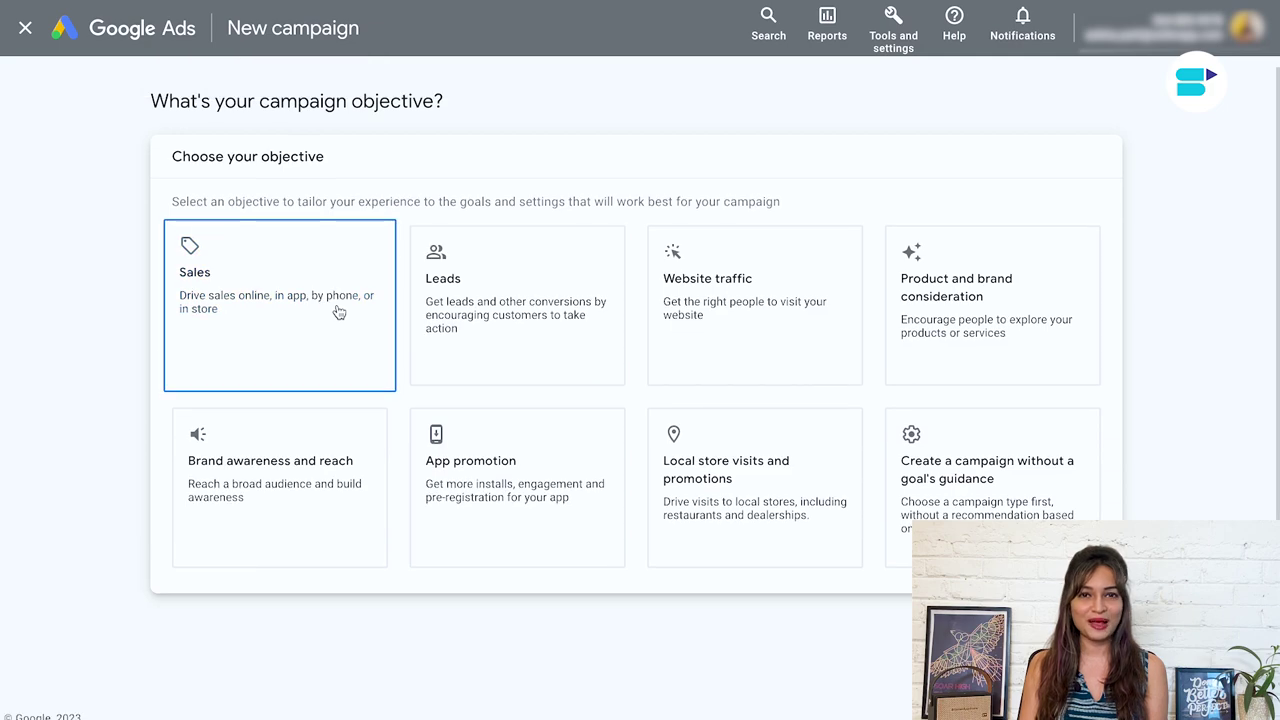
click(568, 368)
click(371, 340)
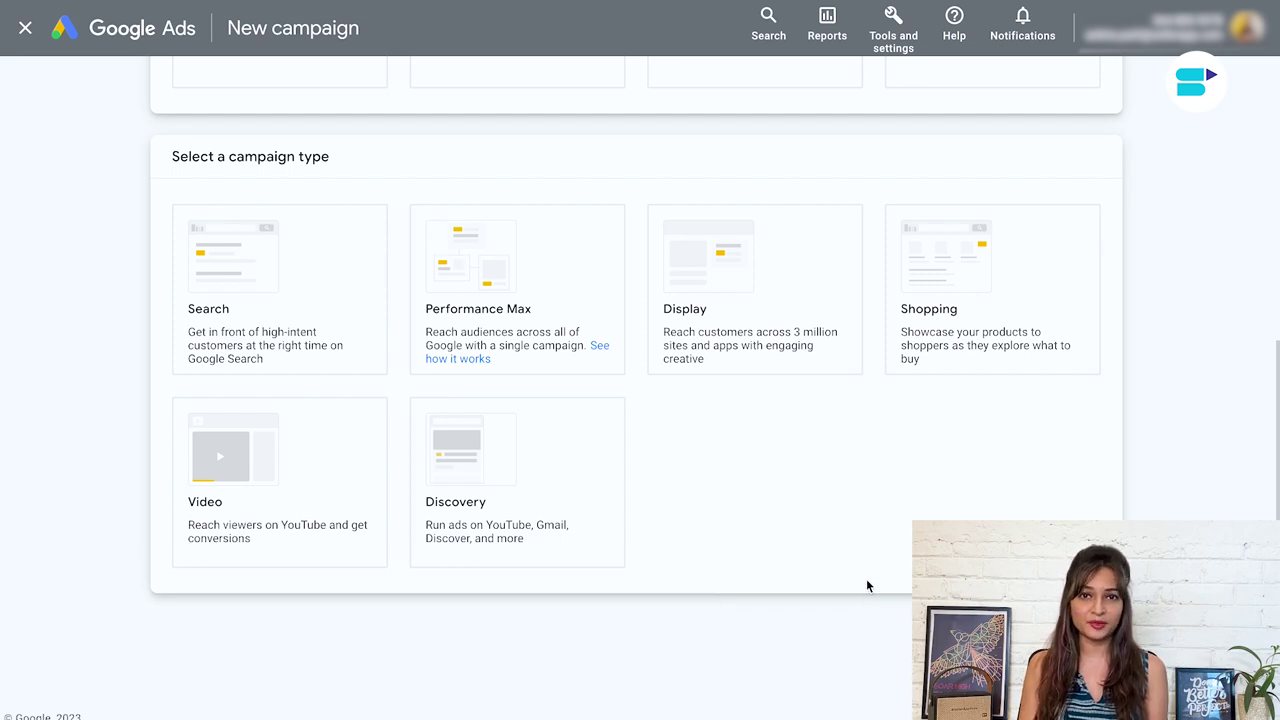
Choose Search as the campaign type and scroll to the goal and name sections.
click(277, 303)
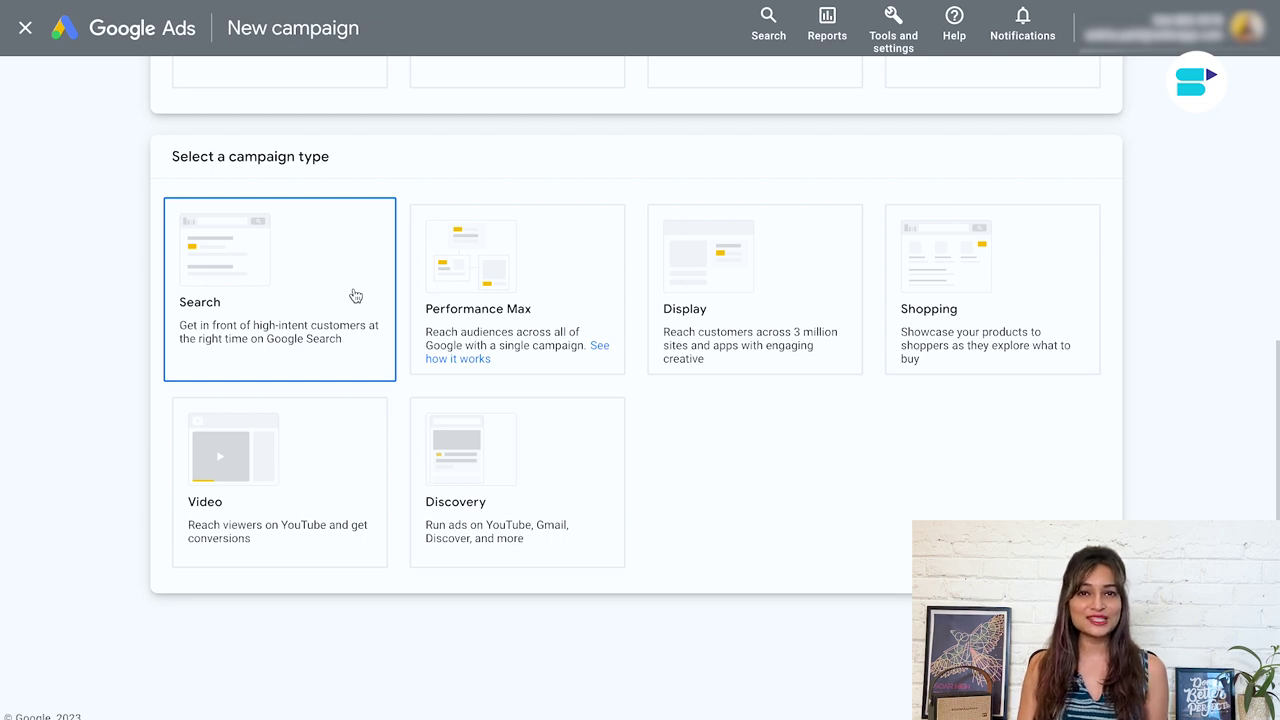
scroll(355, 295, down, 5)
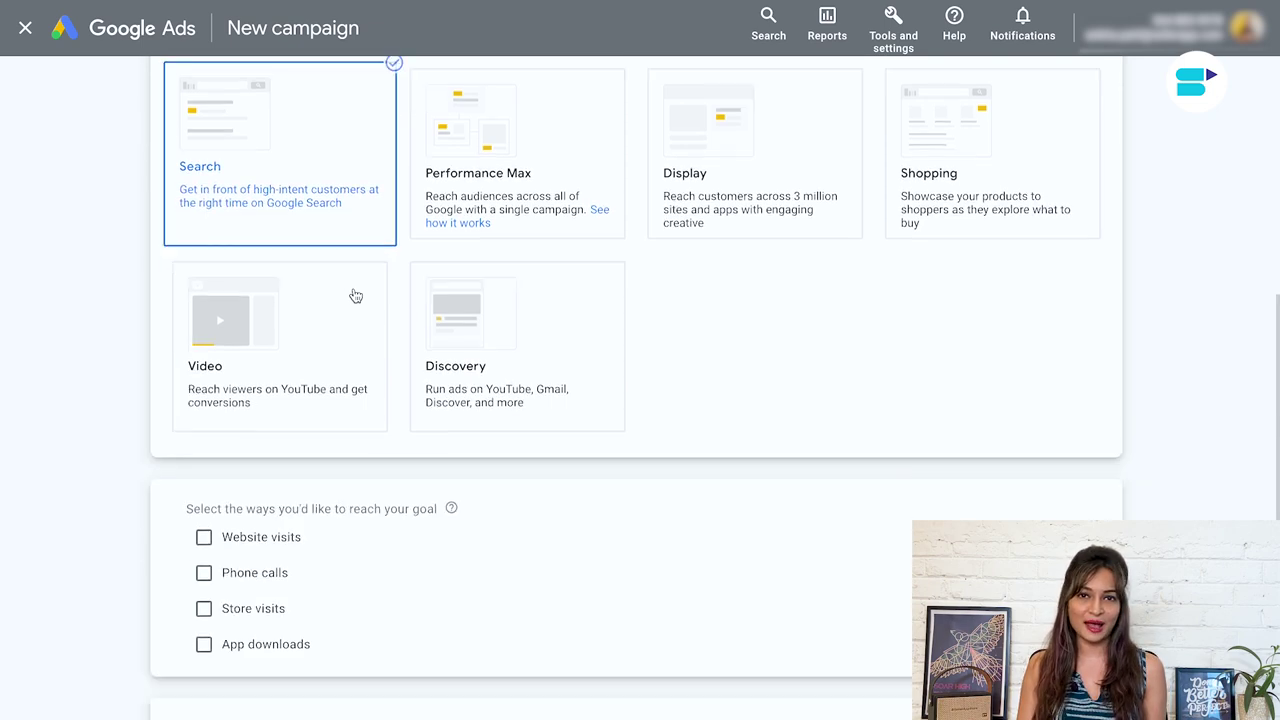
scroll(353, 292, down, 1)
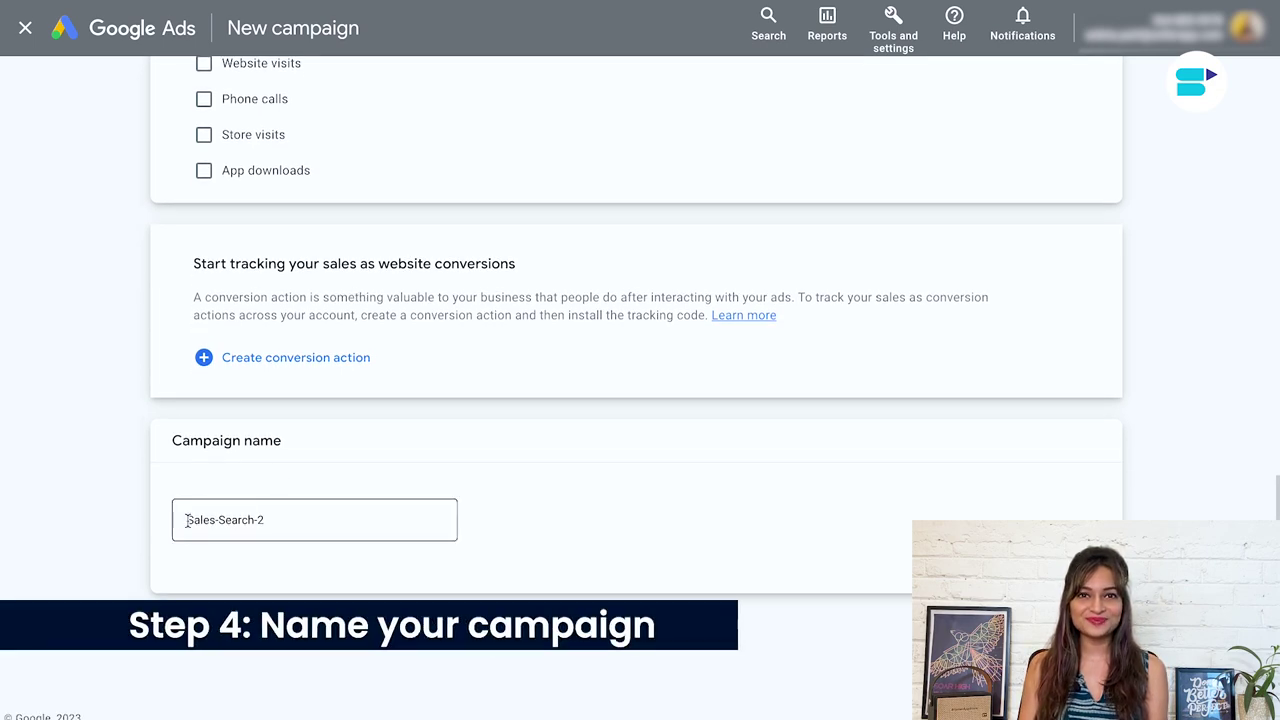
Rename the campaign 'Water bottle - Amazon US' and start it fresh instead of the draft.
drag(187, 520, 271, 518)
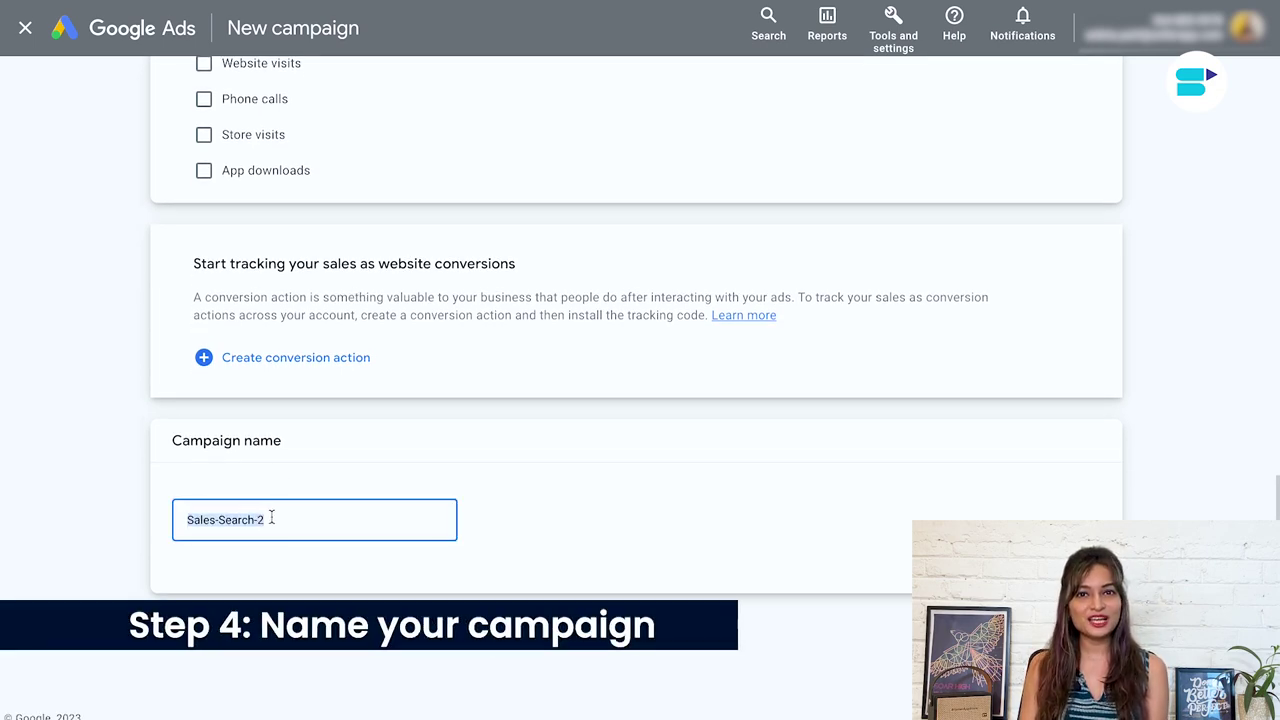
key(BackSpace)
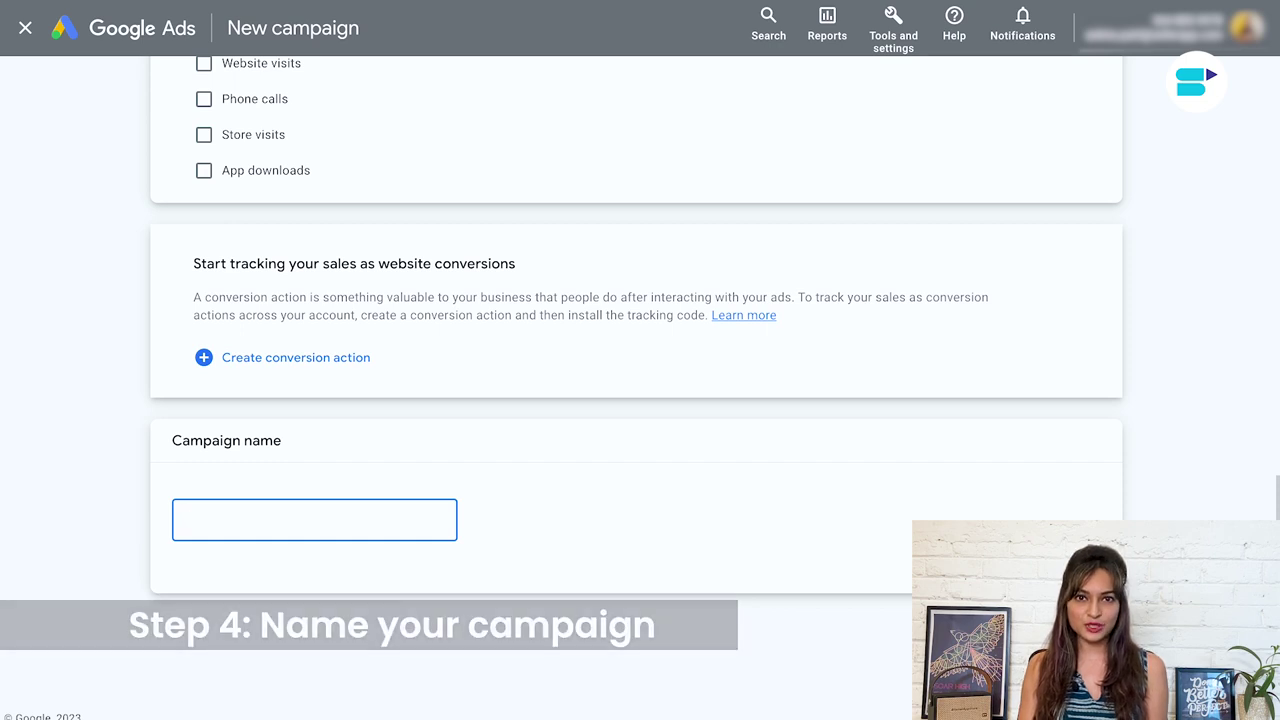
text(w)
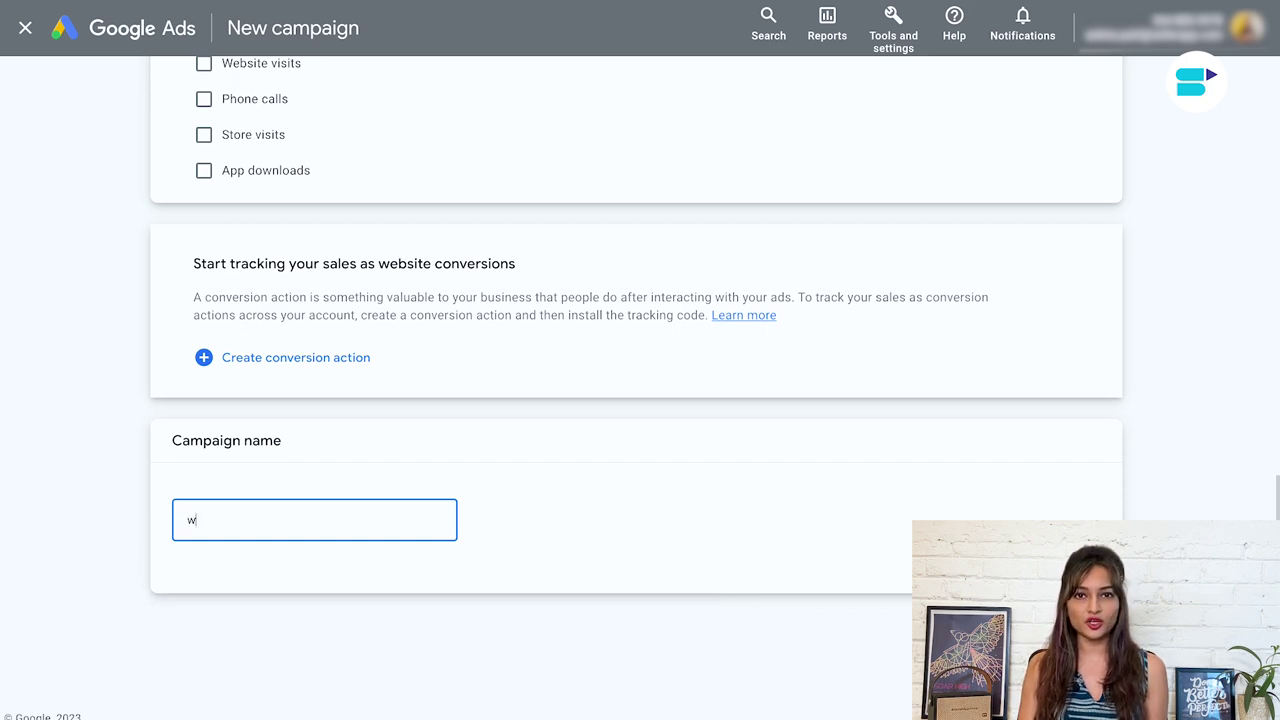
text(ater bo)
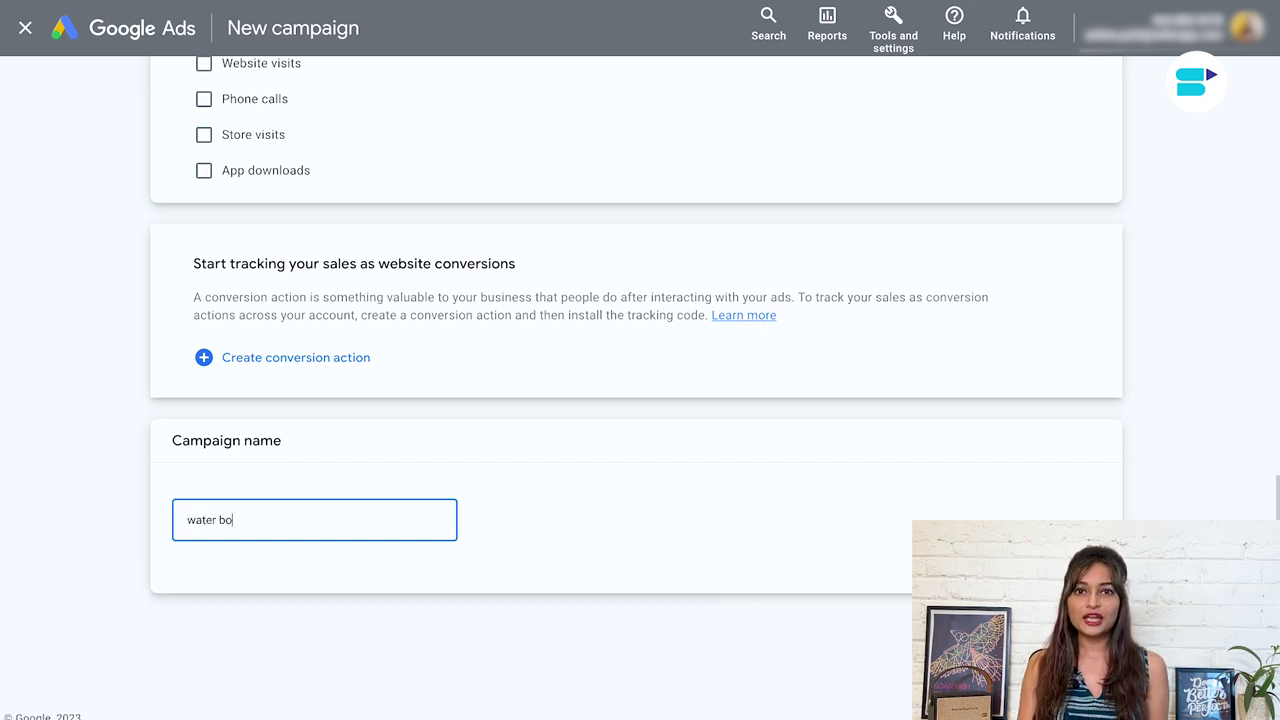
text(ttle - )
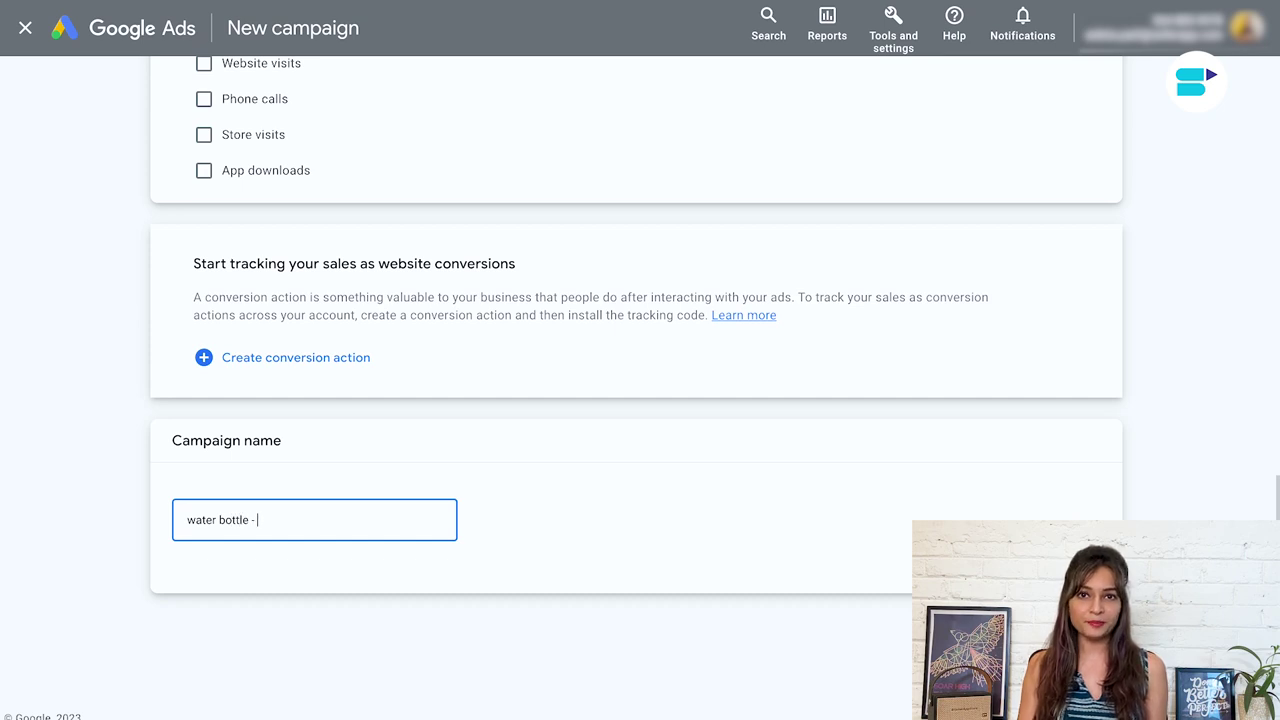
text(Amazon US)
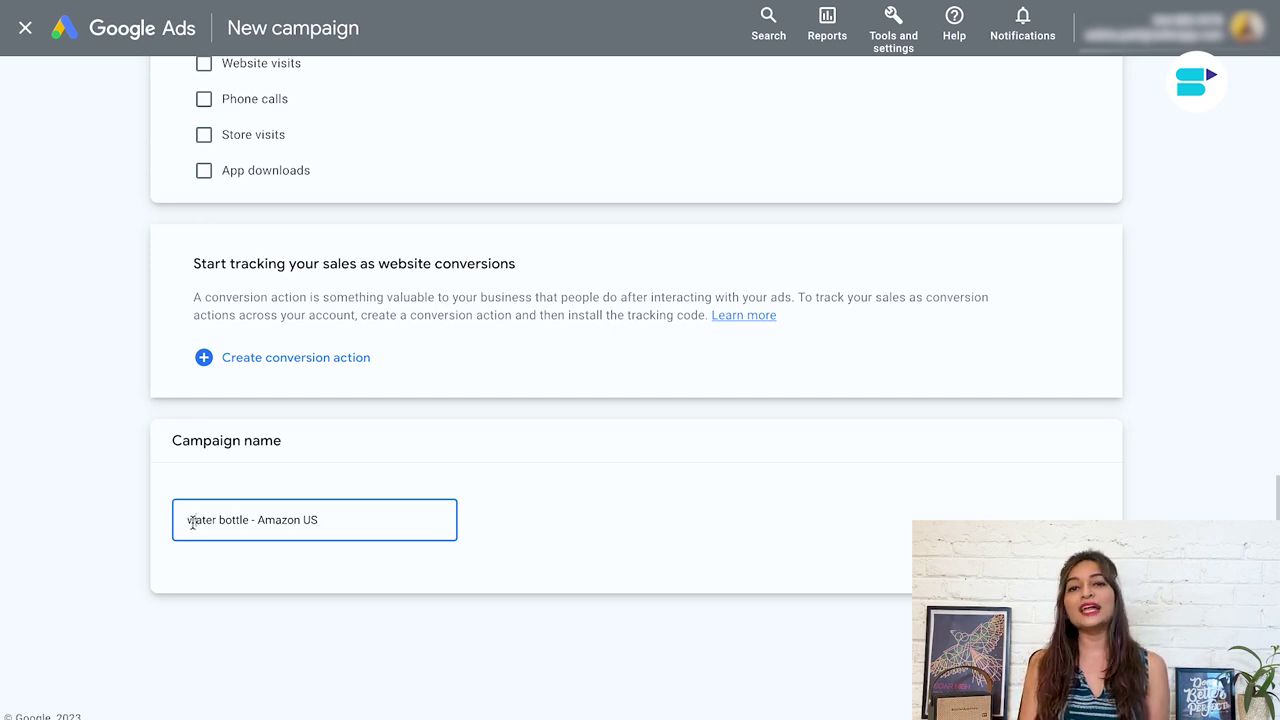
click(191, 521)
key(BackSpace)
text(W)
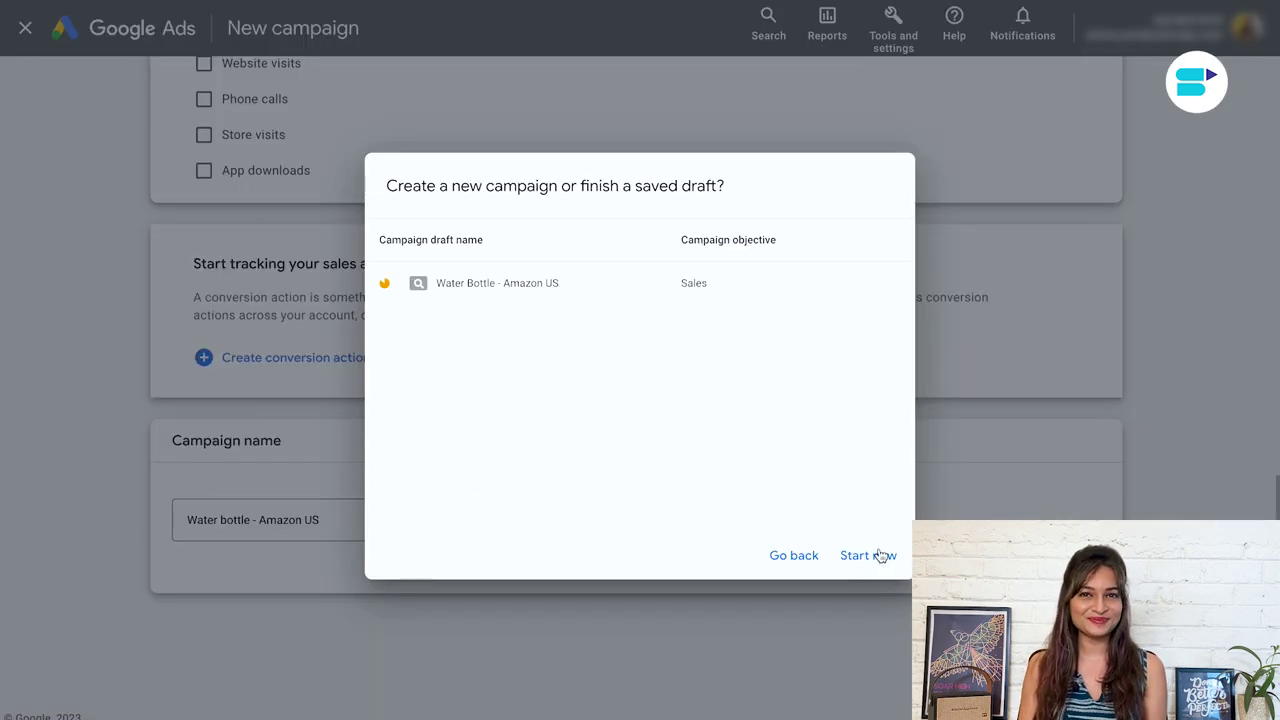
click(868, 556)
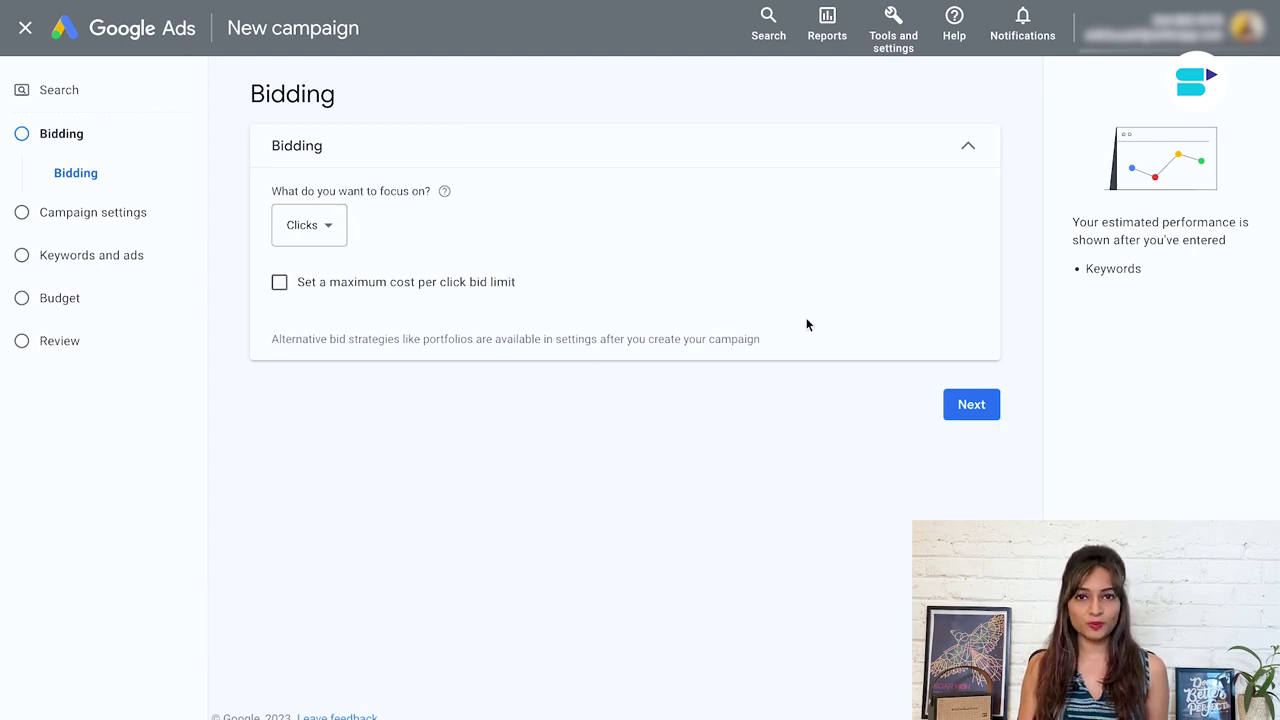
Leave the bidding focus on Clicks and tick 'Set a maximum cost per click bid limit'.
click(334, 228)
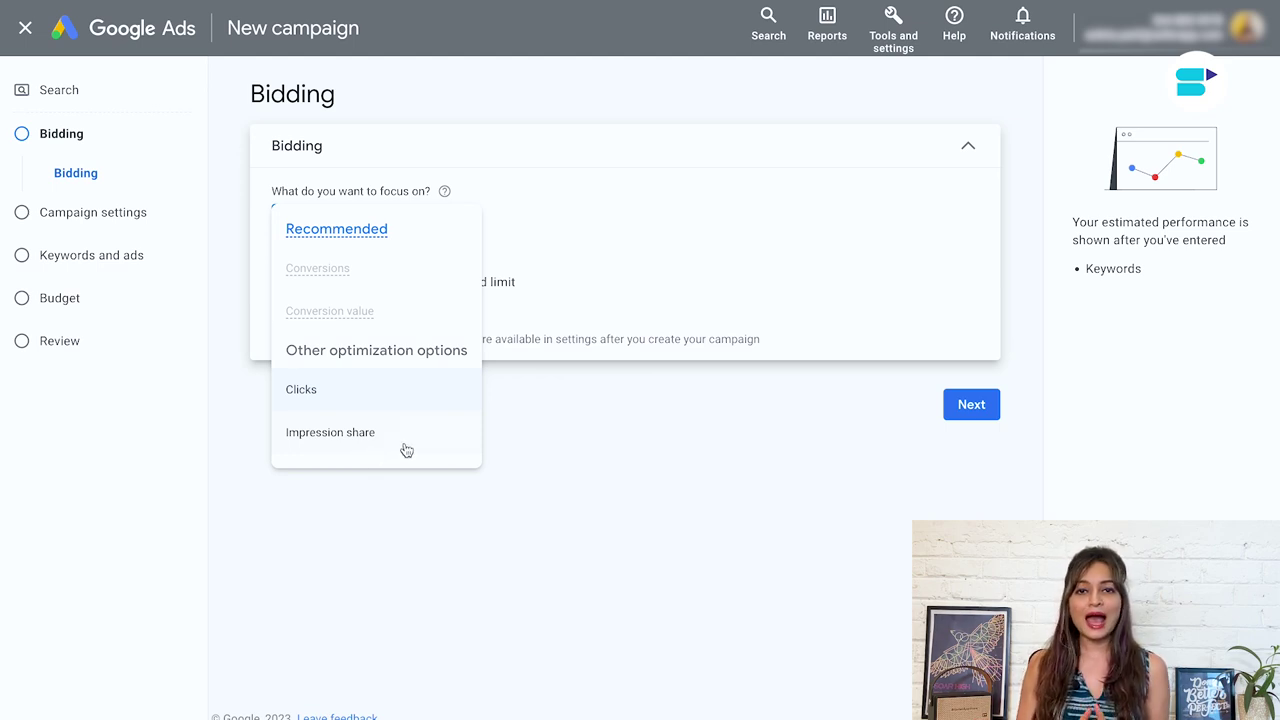
click(380, 392)
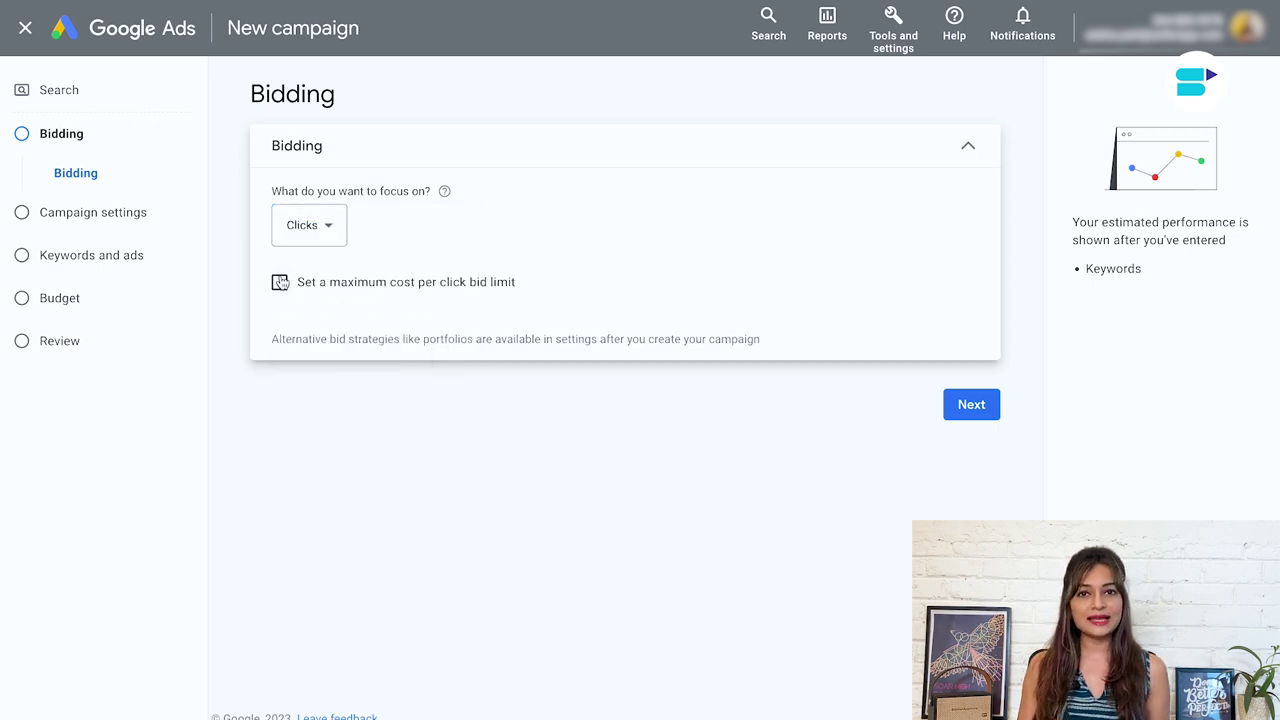
click(281, 283)
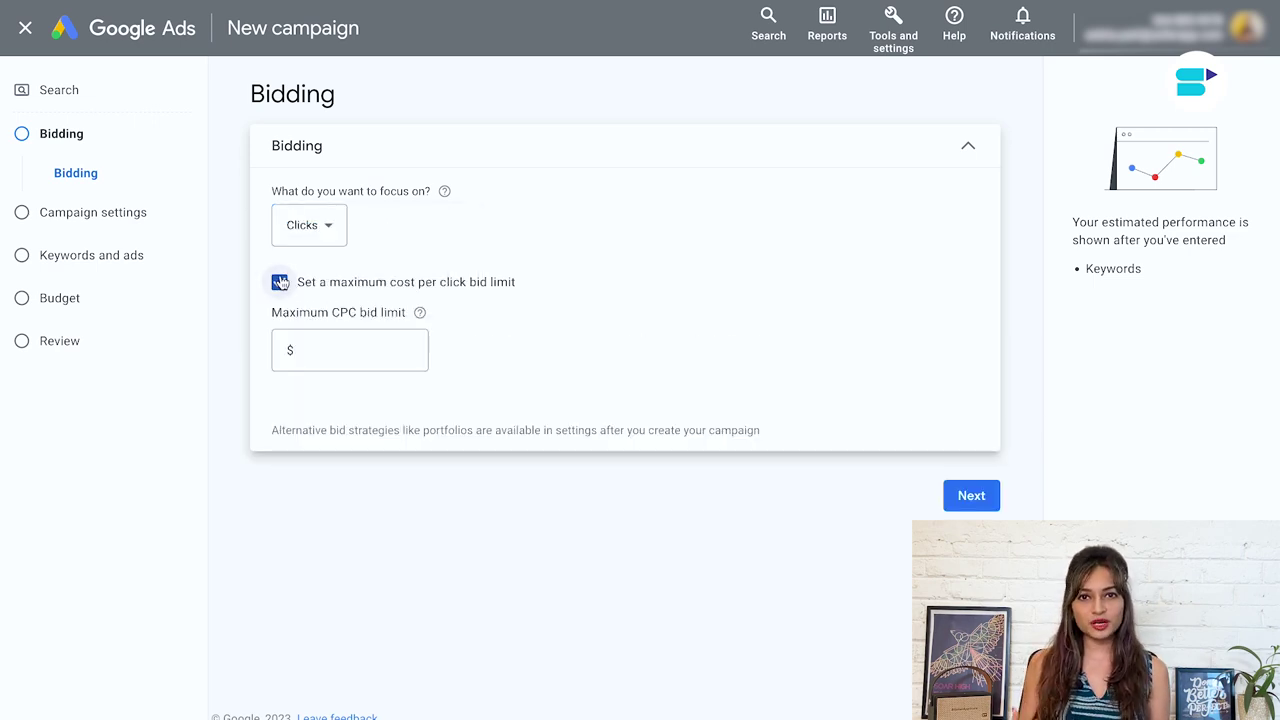
Enter $0.24 as the maximum CPC bid limit and proceed to Campaign settings.
click(356, 353)
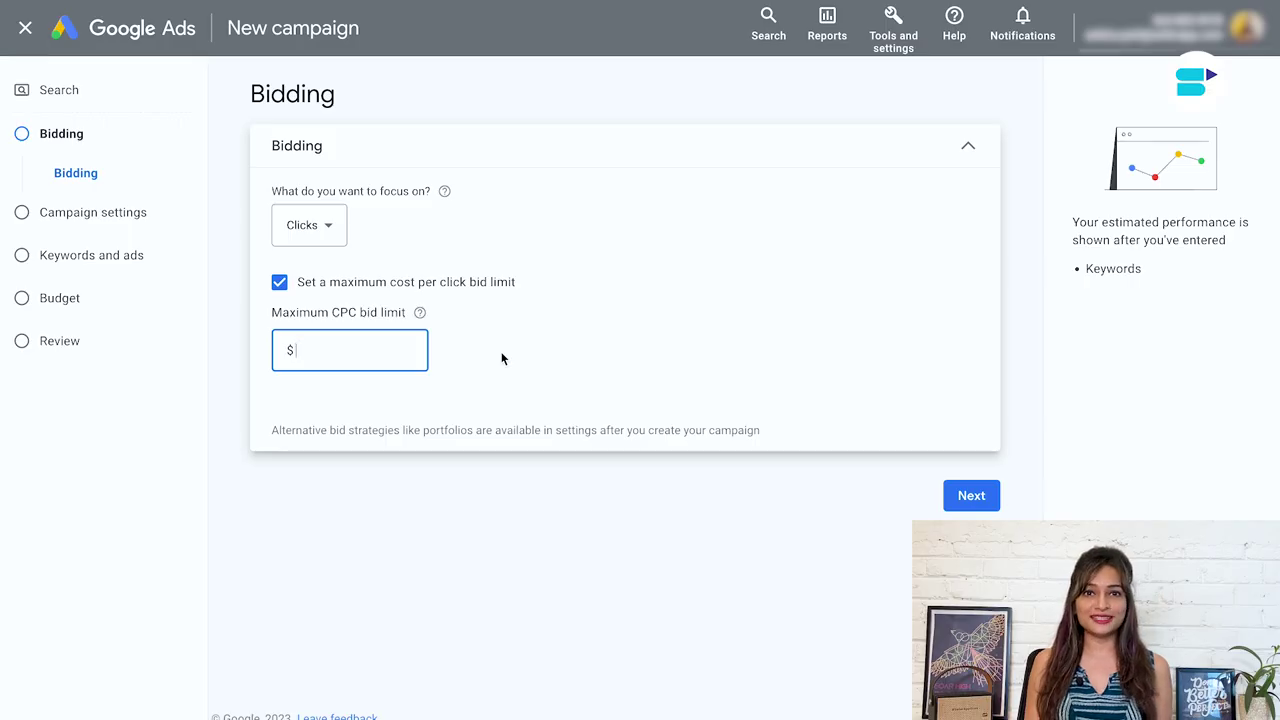
text(0.2)
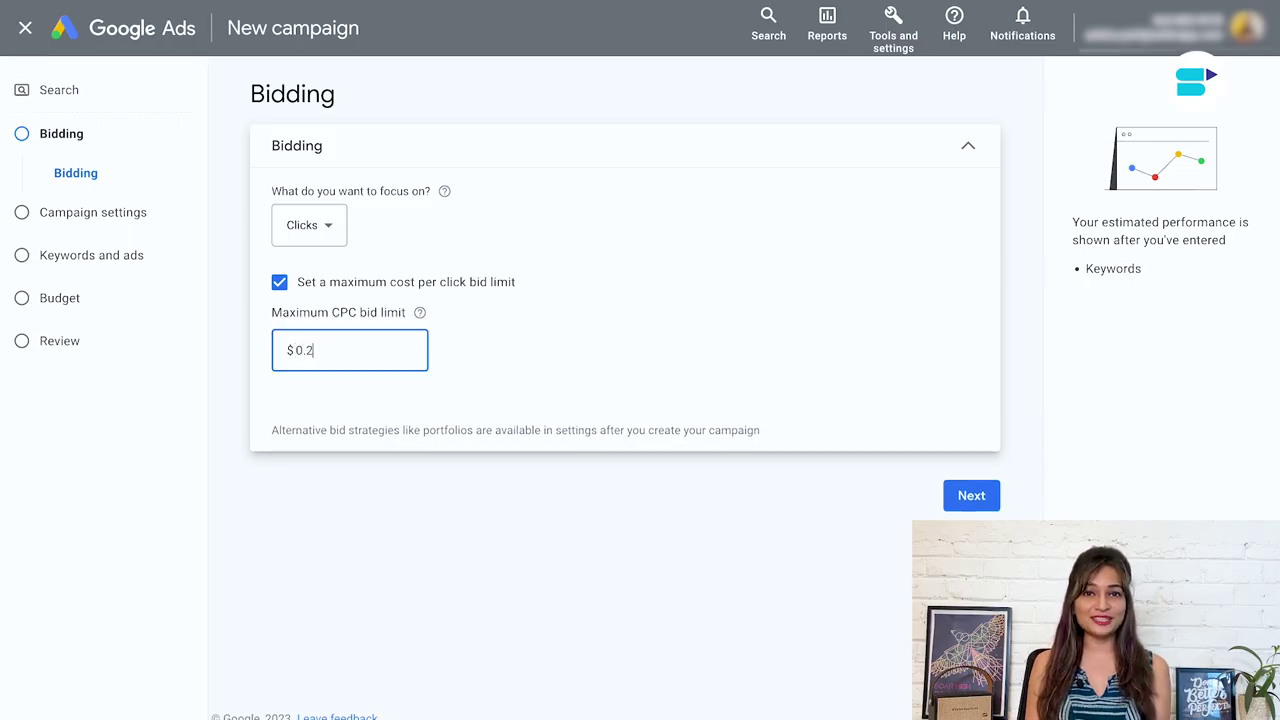
text(4)
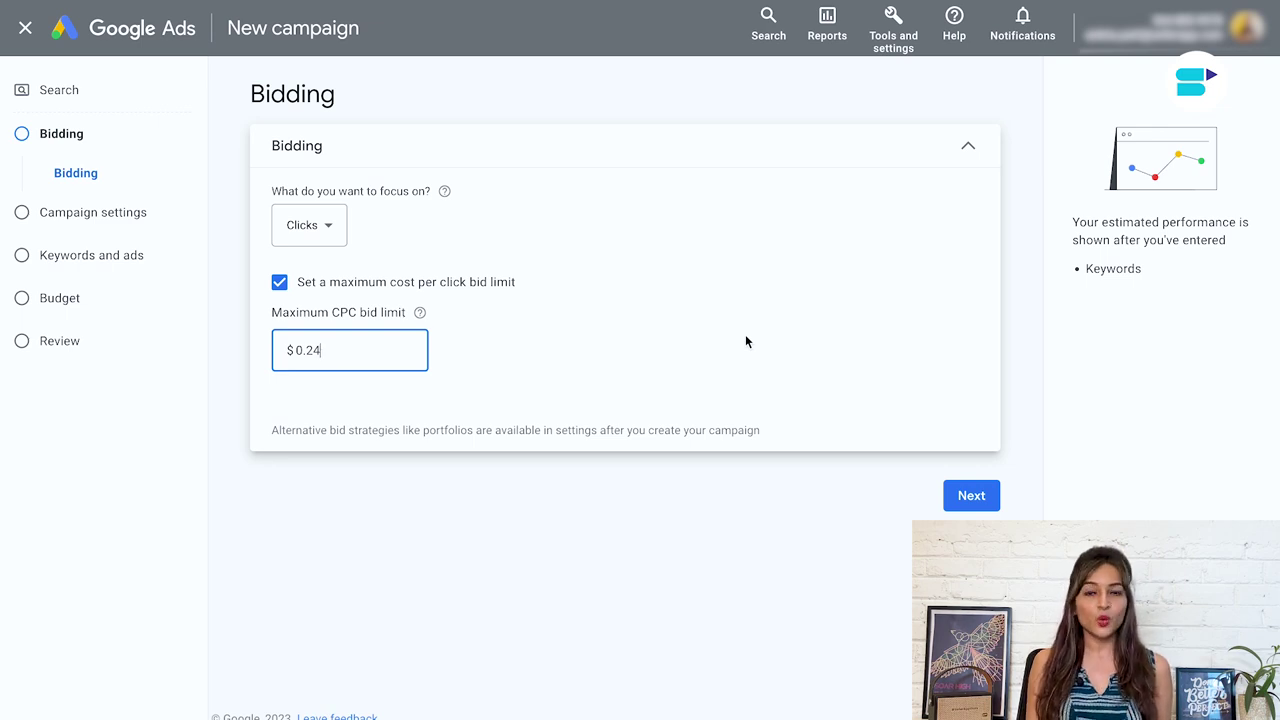
click(970, 496)
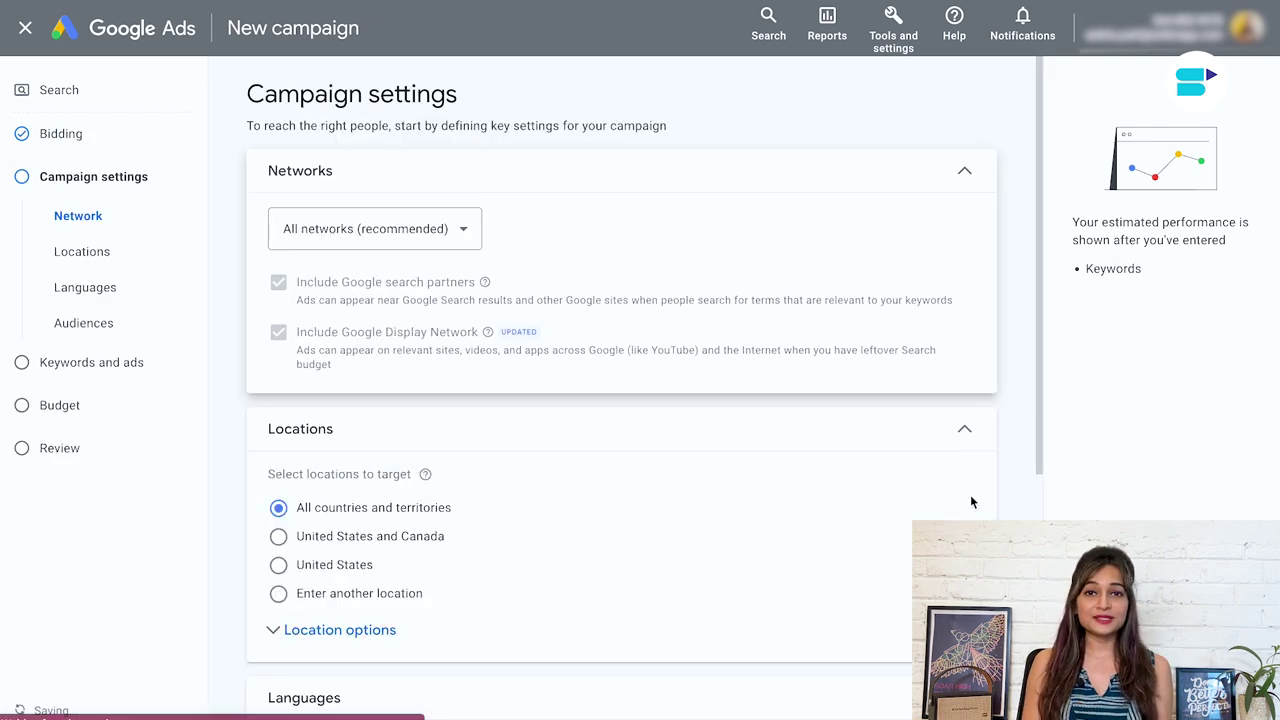
click(465, 231)
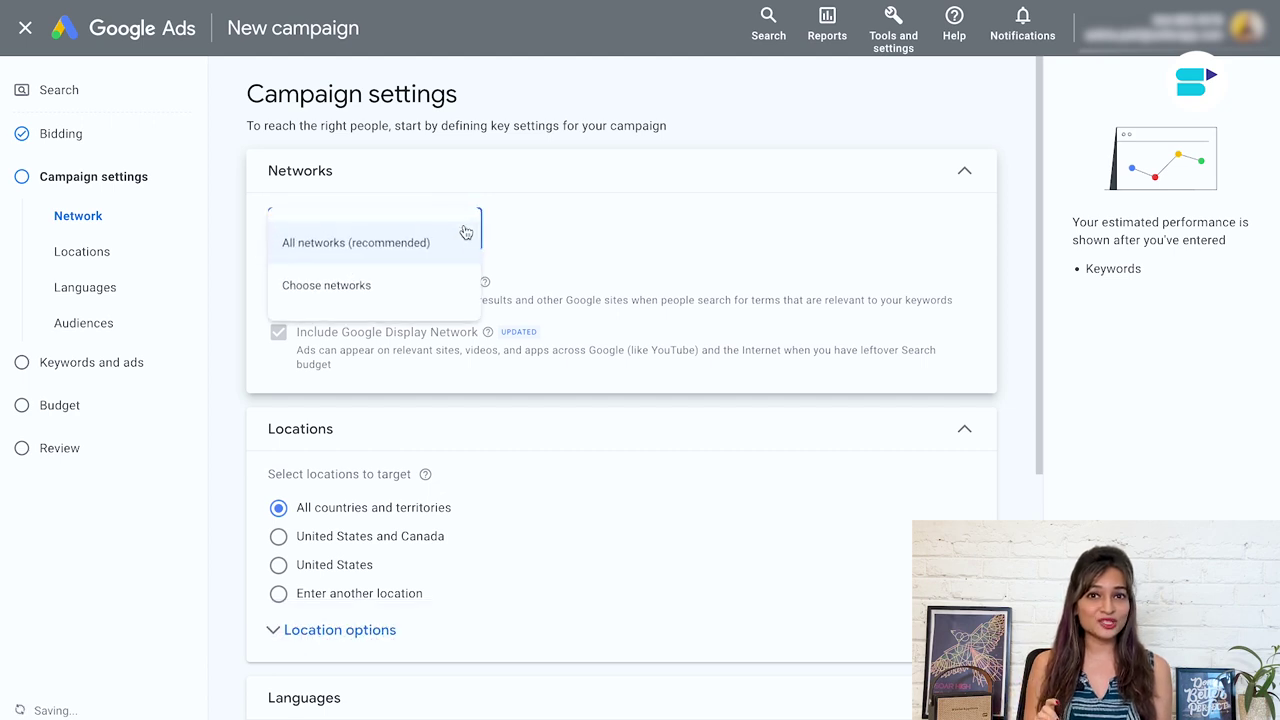
click(380, 250)
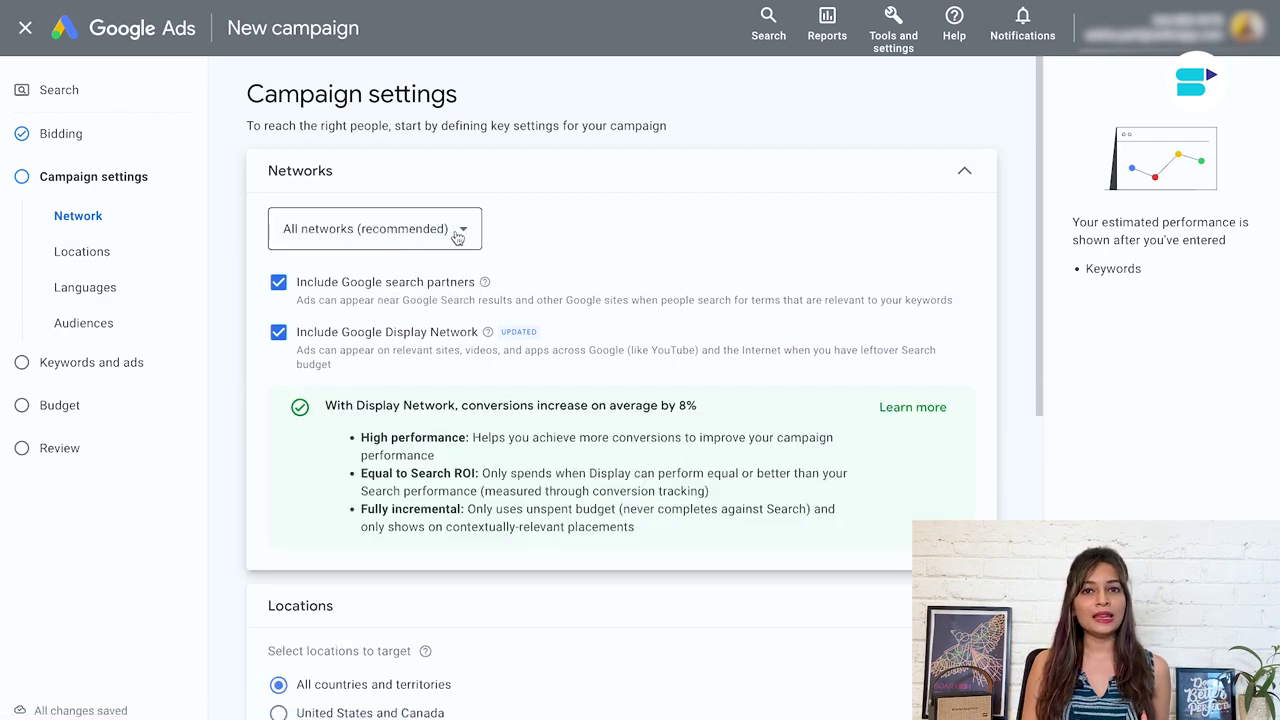
click(278, 283)
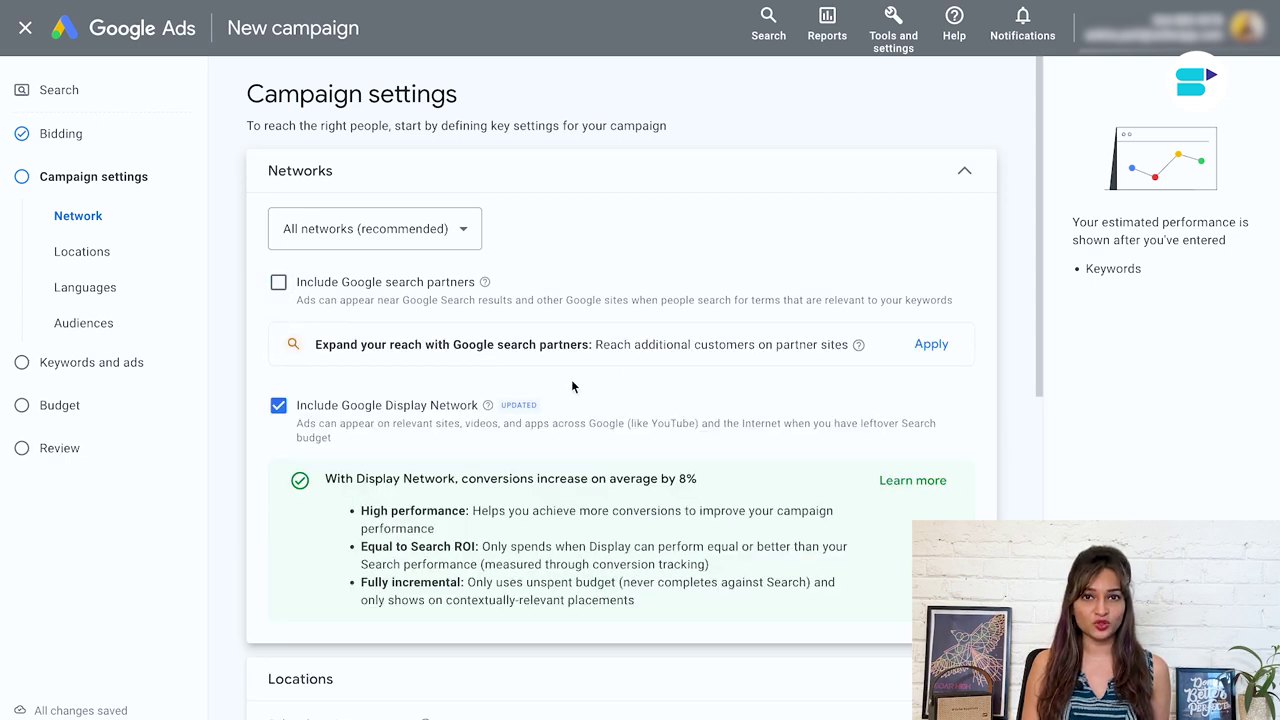
click(278, 405)
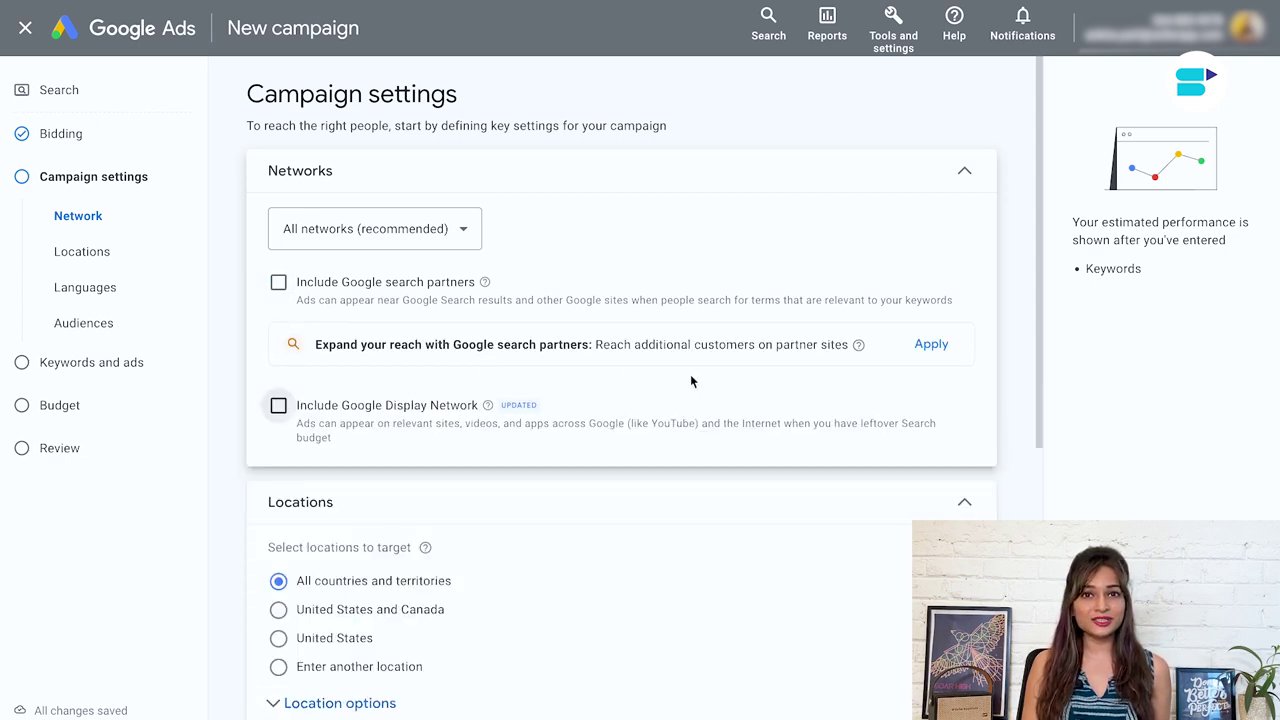
scroll(693, 380, down, 2)
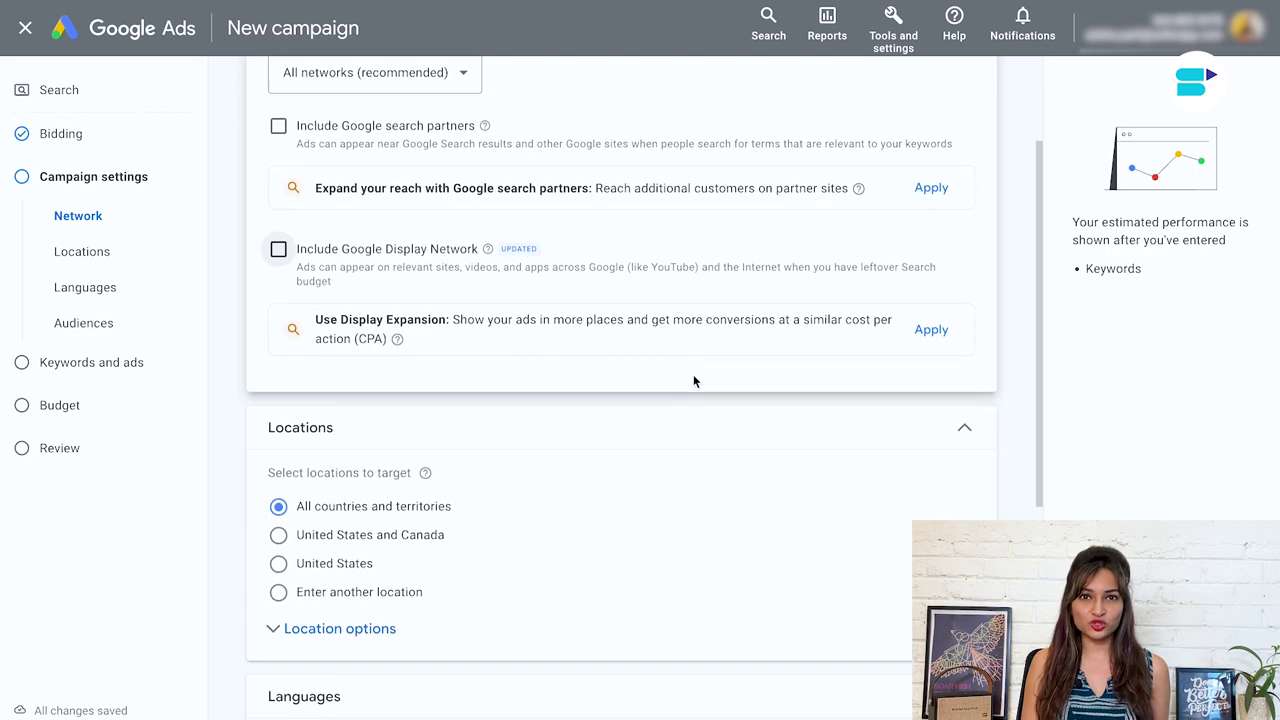
scroll(693, 380, up, 1)
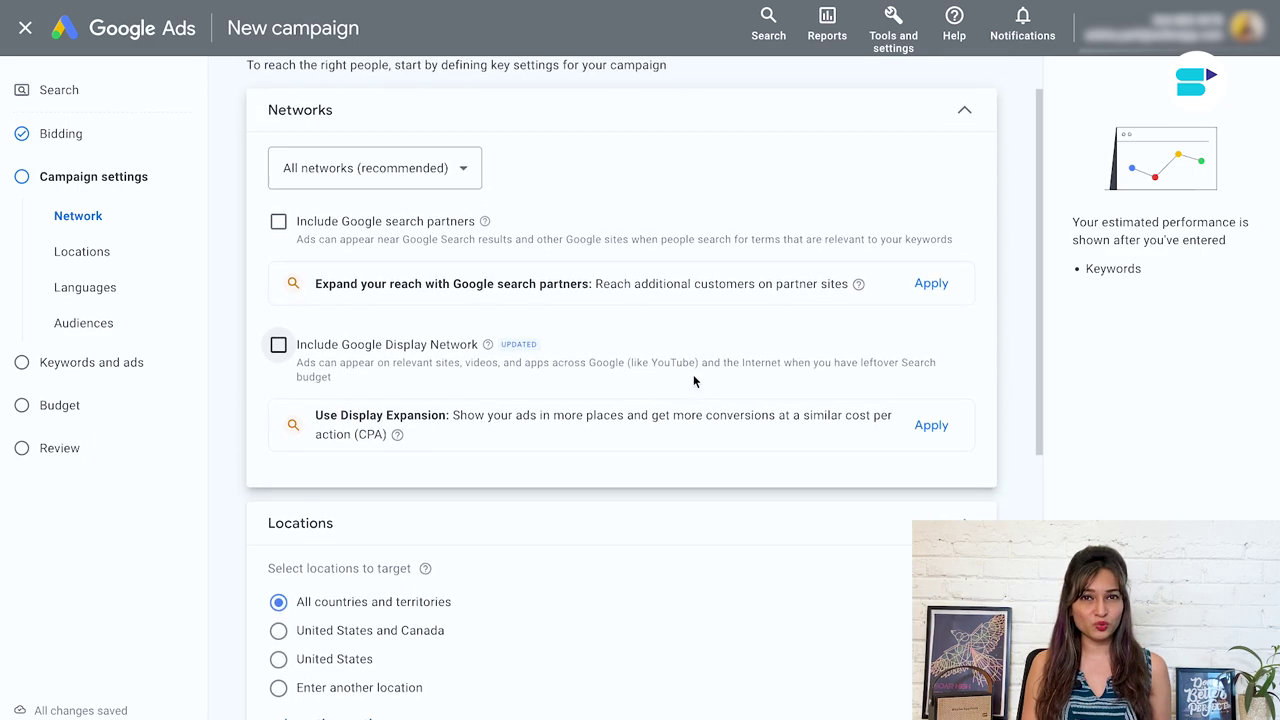
scroll(693, 380, up, 1)
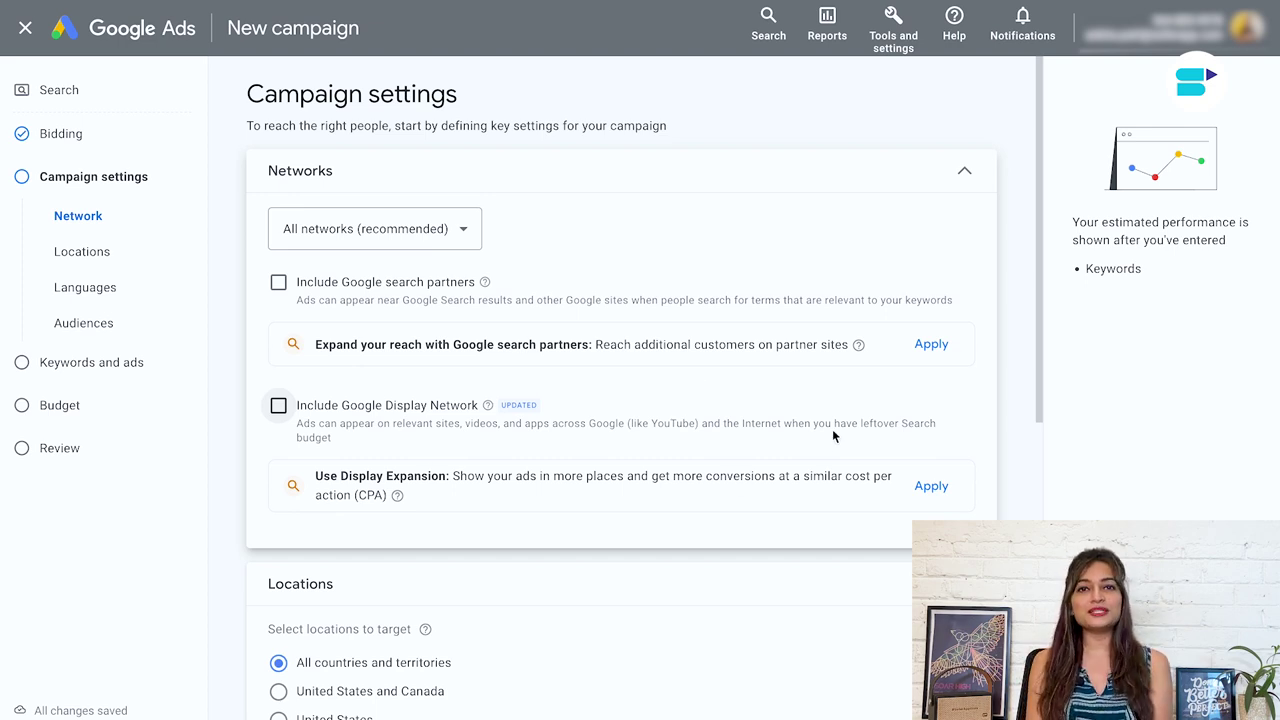
Include Google search partners and set location targeting to United States only.
click(279, 284)
scroll(644, 362, down, 4)
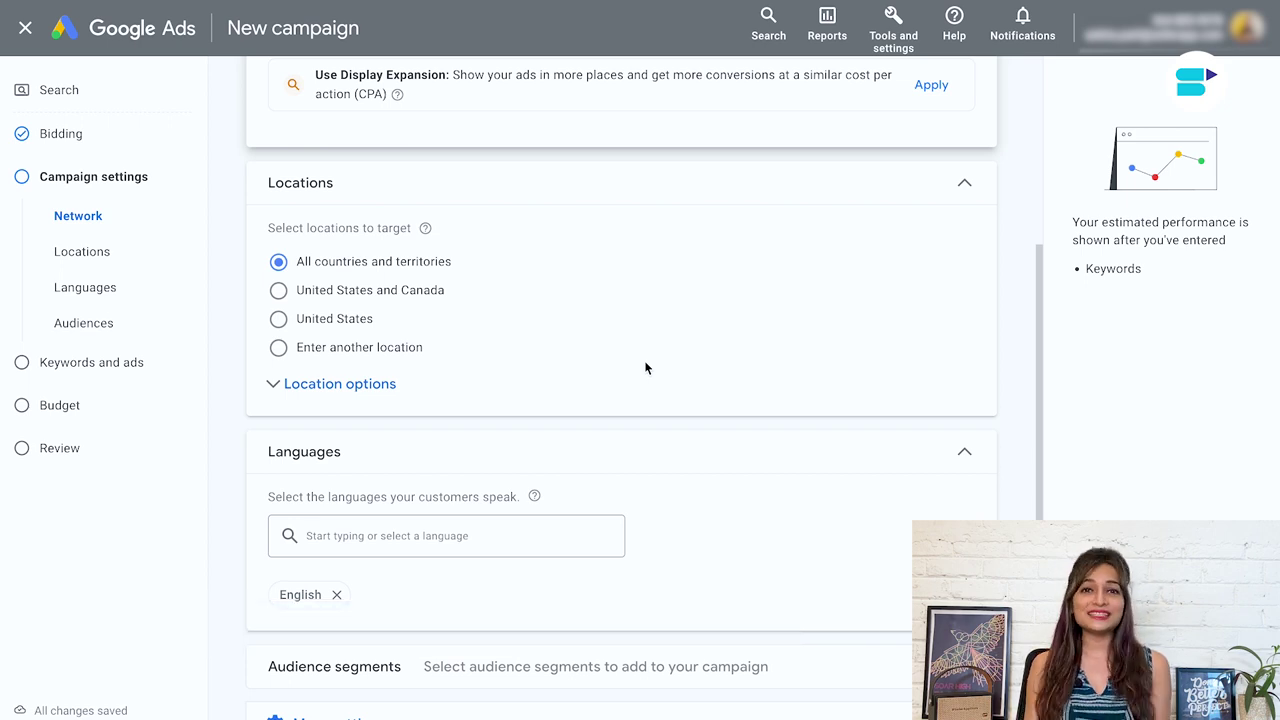
scroll(645, 364, up, 1)
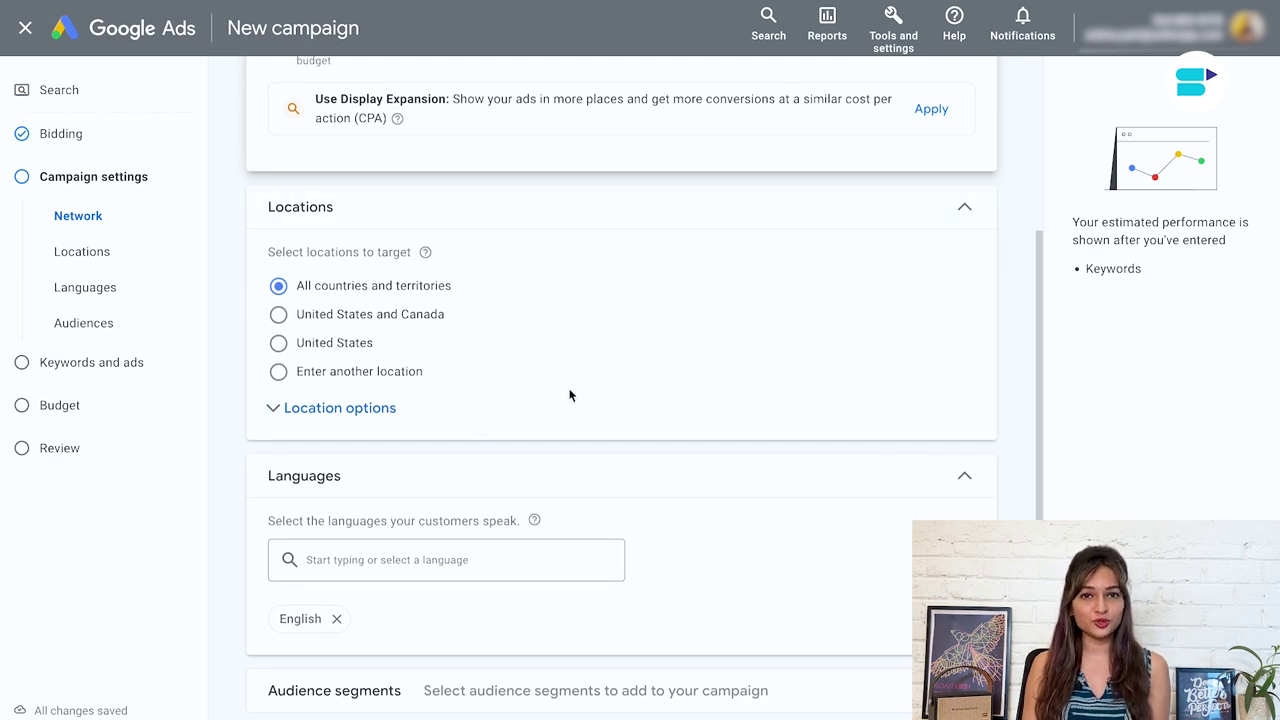
click(279, 342)
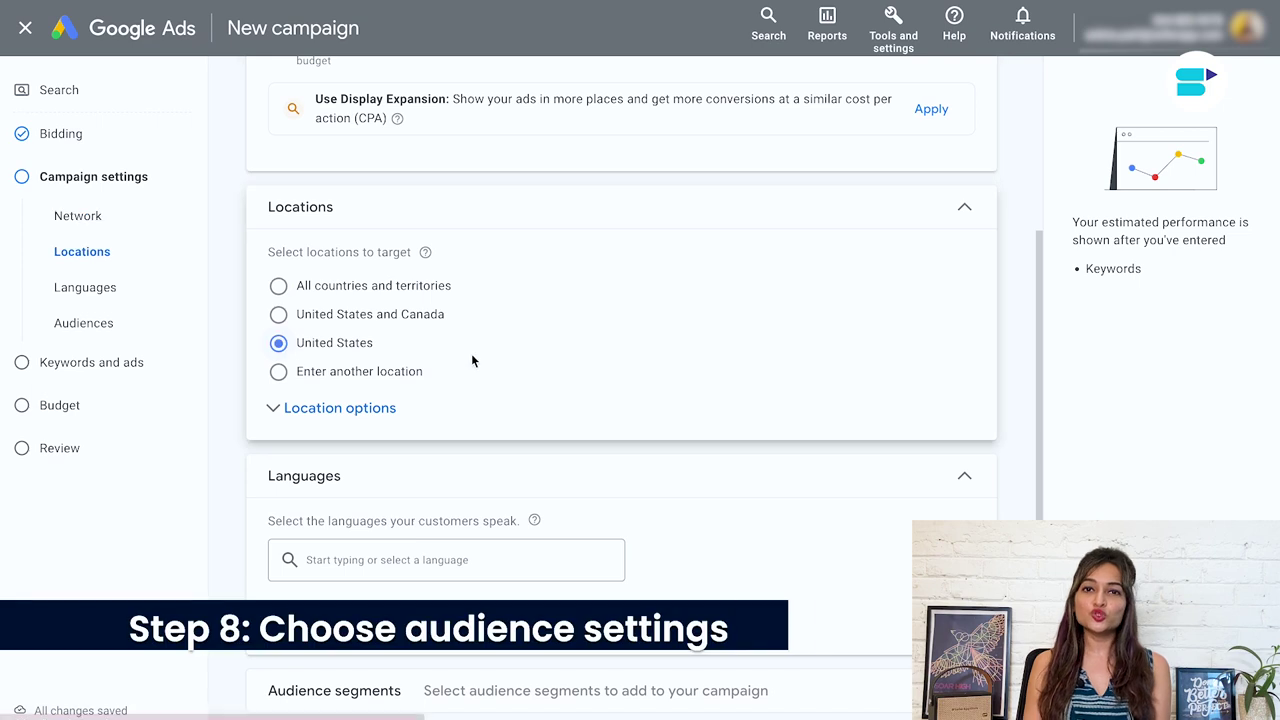
scroll(471, 353, down, 2)
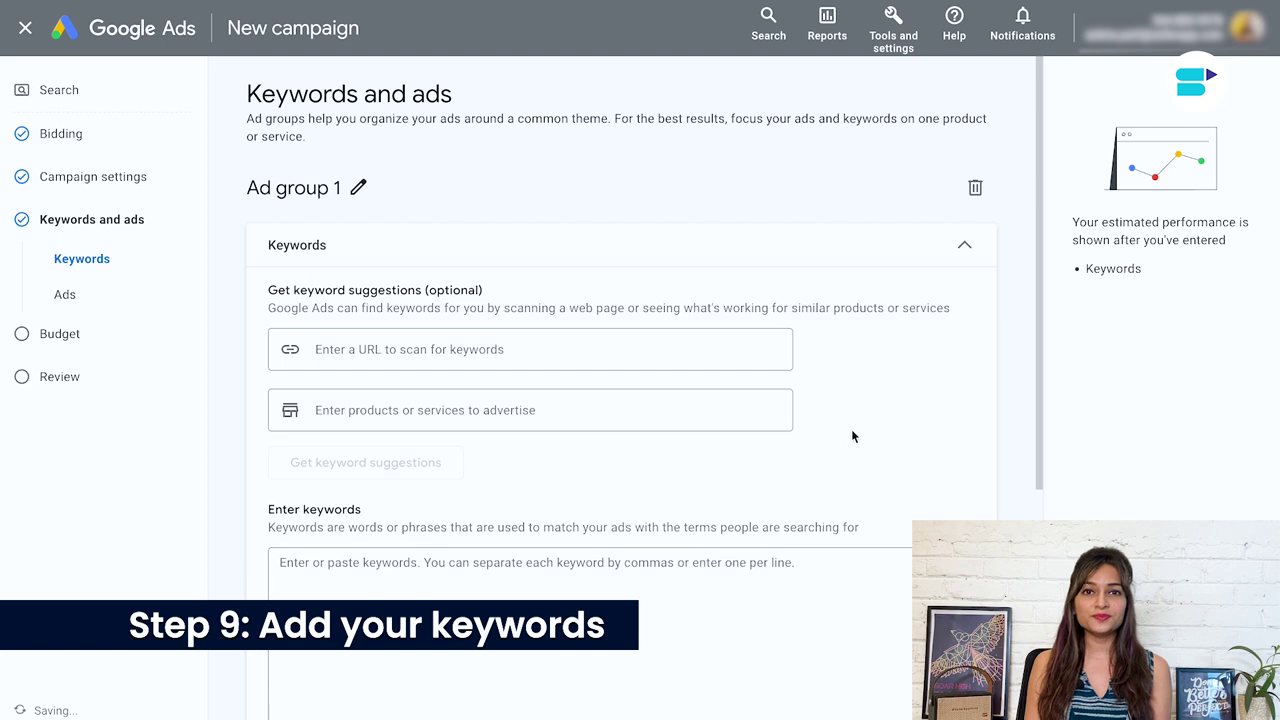
Scroll through Ad group 1's Keywords and ads page to the keyword entry box.
scroll(851, 429, down, 1)
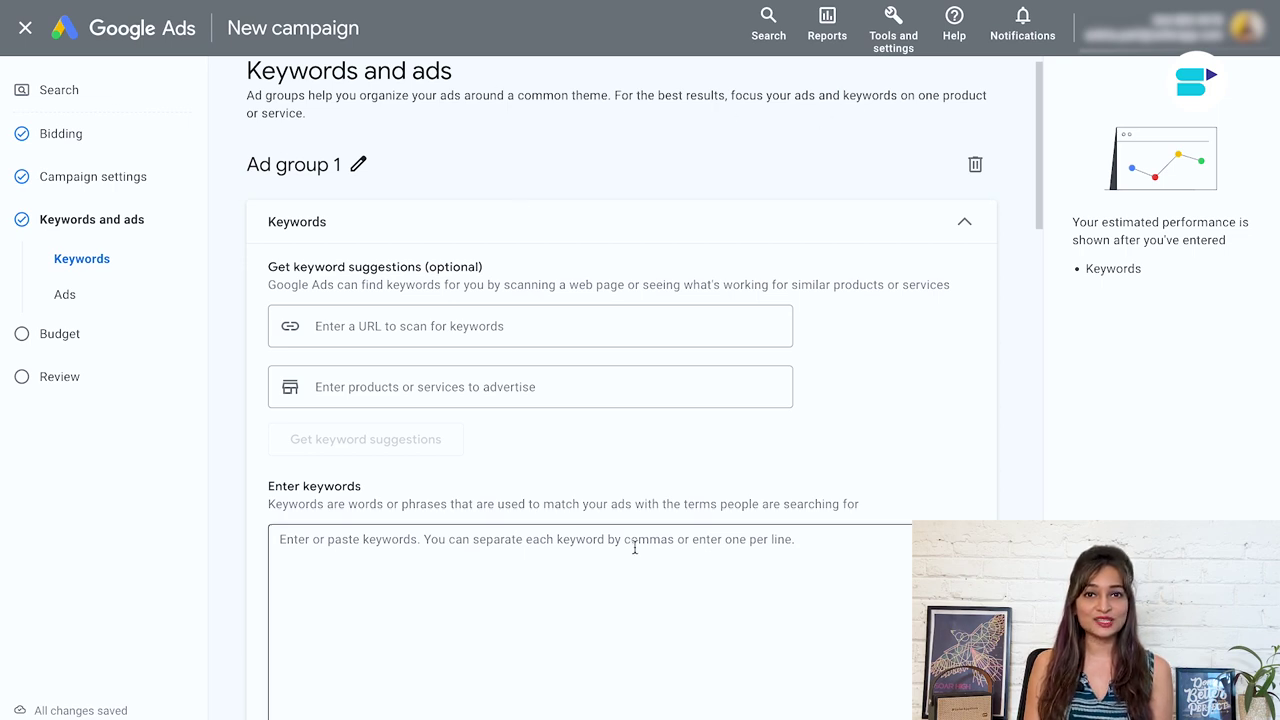
scroll(889, 378, up, 1)
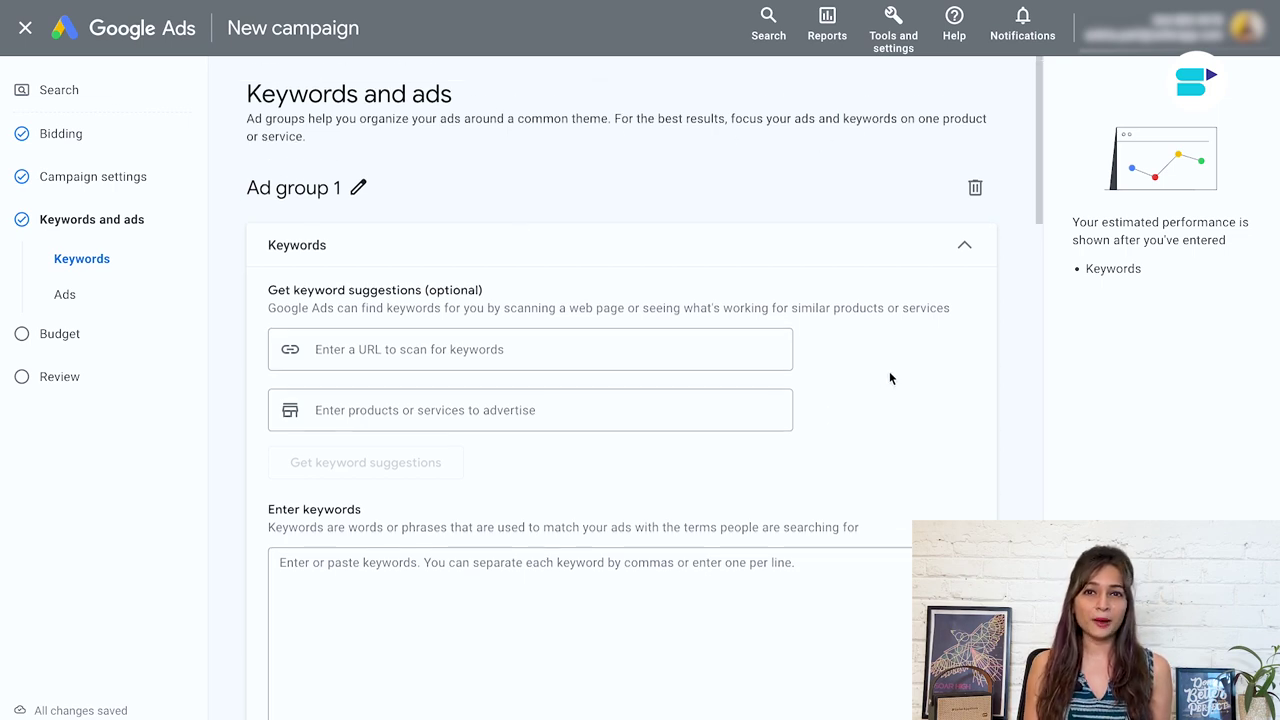
scroll(889, 378, down, 1)
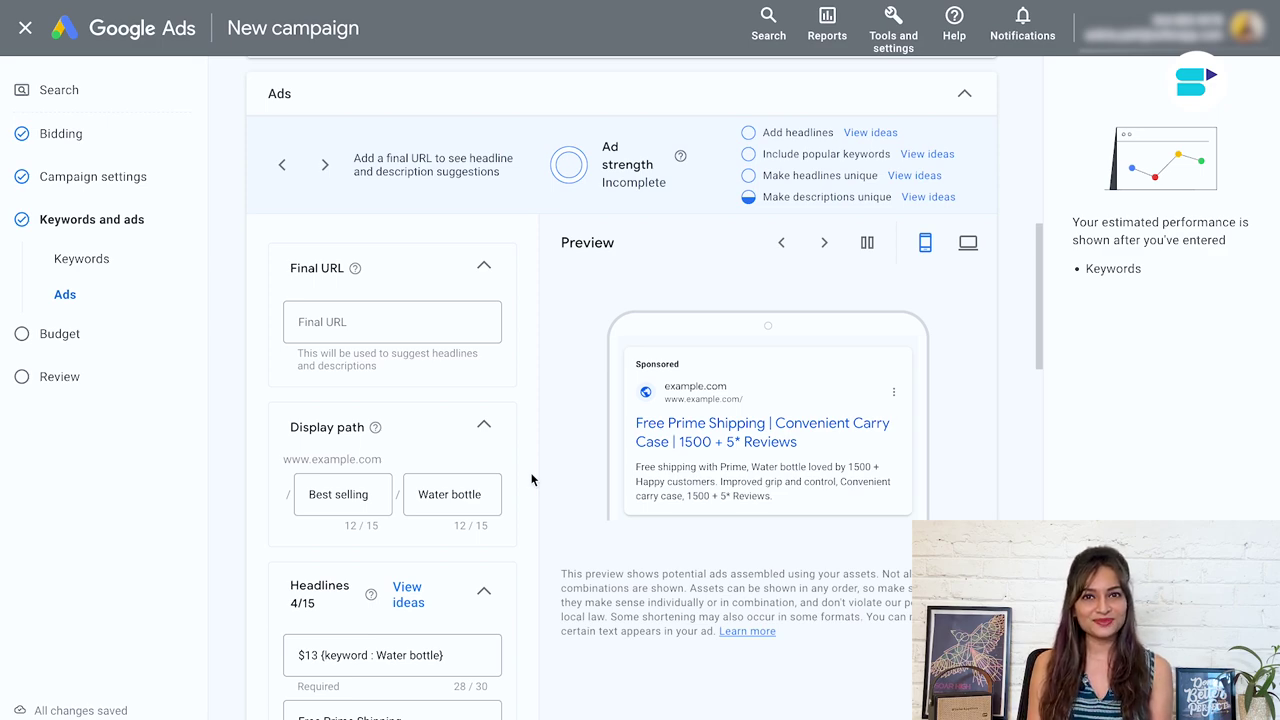
scroll(531, 480, down, 3)
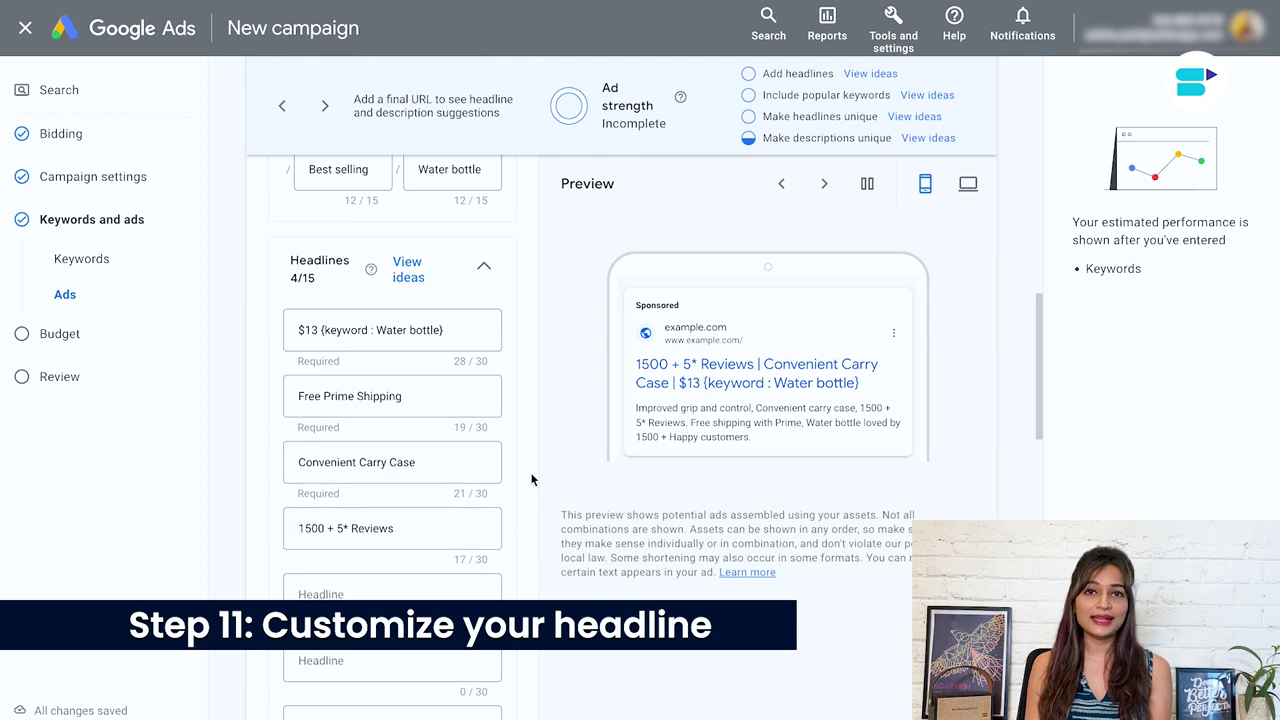
scroll(531, 480, down, 1)
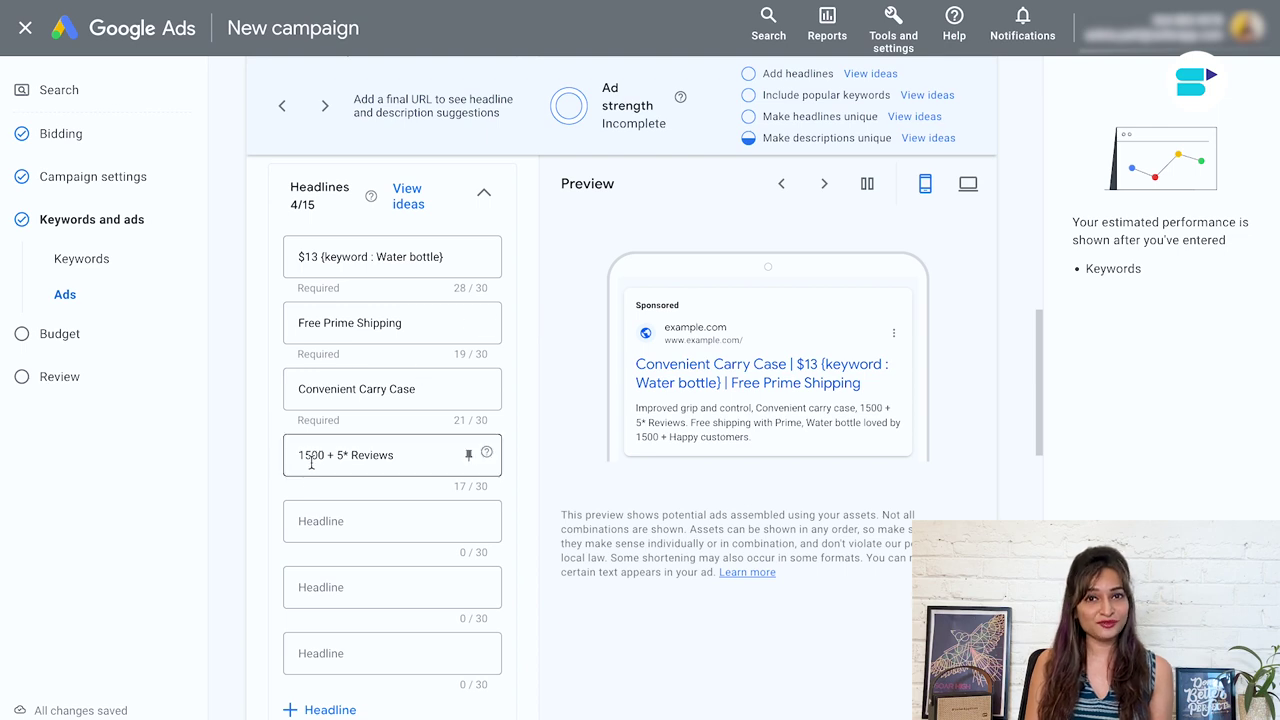
Place the cursor in the next empty Headline field for a fifth headline.
click(330, 520)
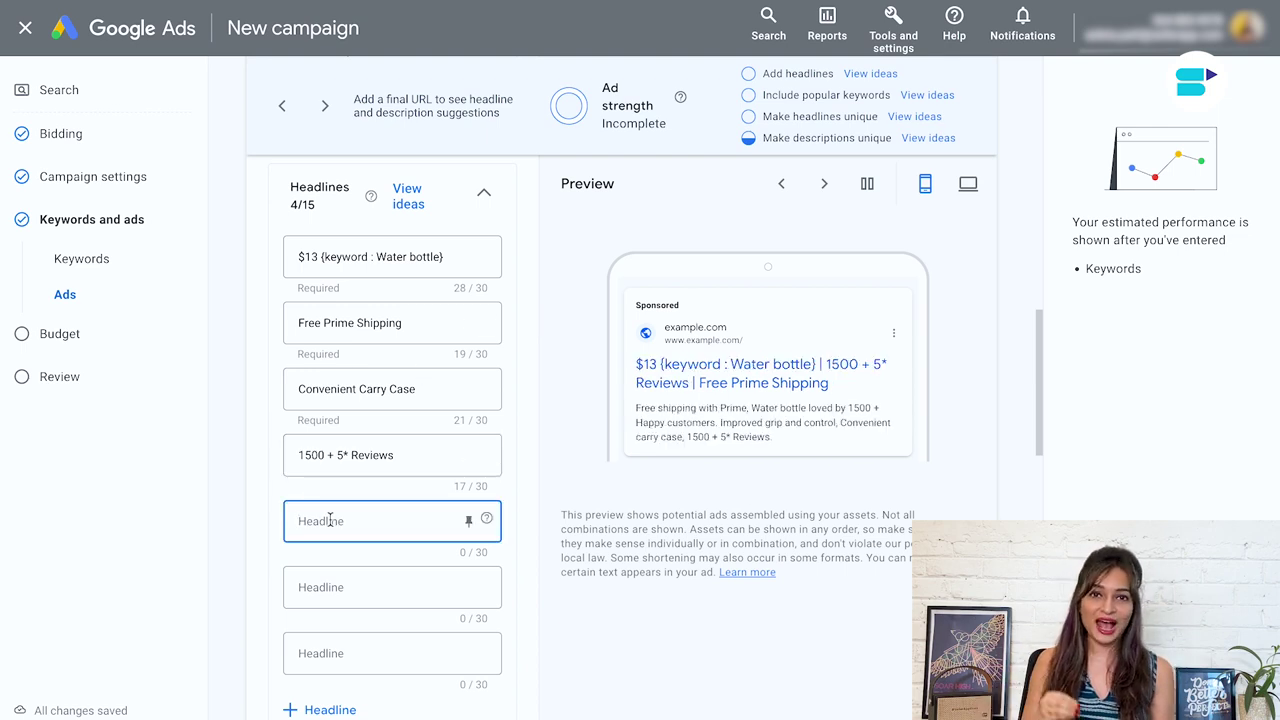
Enter 'Amazon' as the ad's fifth headline.
text(Amazon)
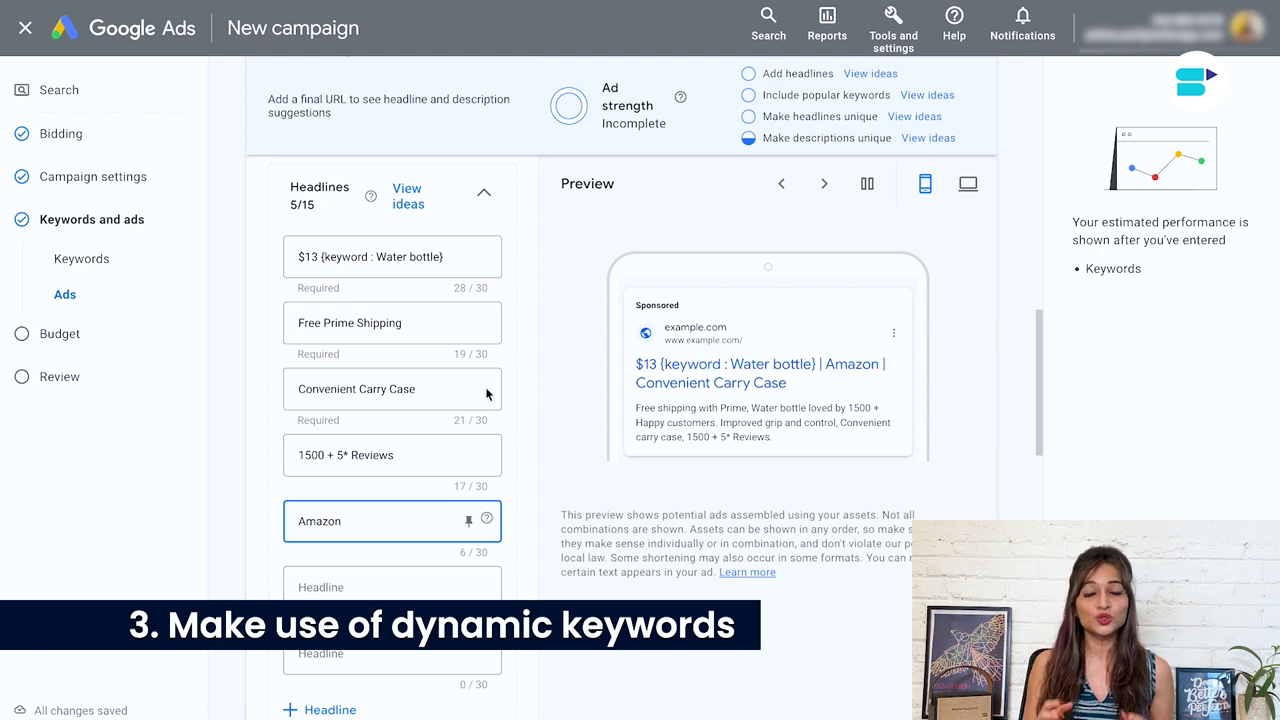
mouse_move(487, 390)
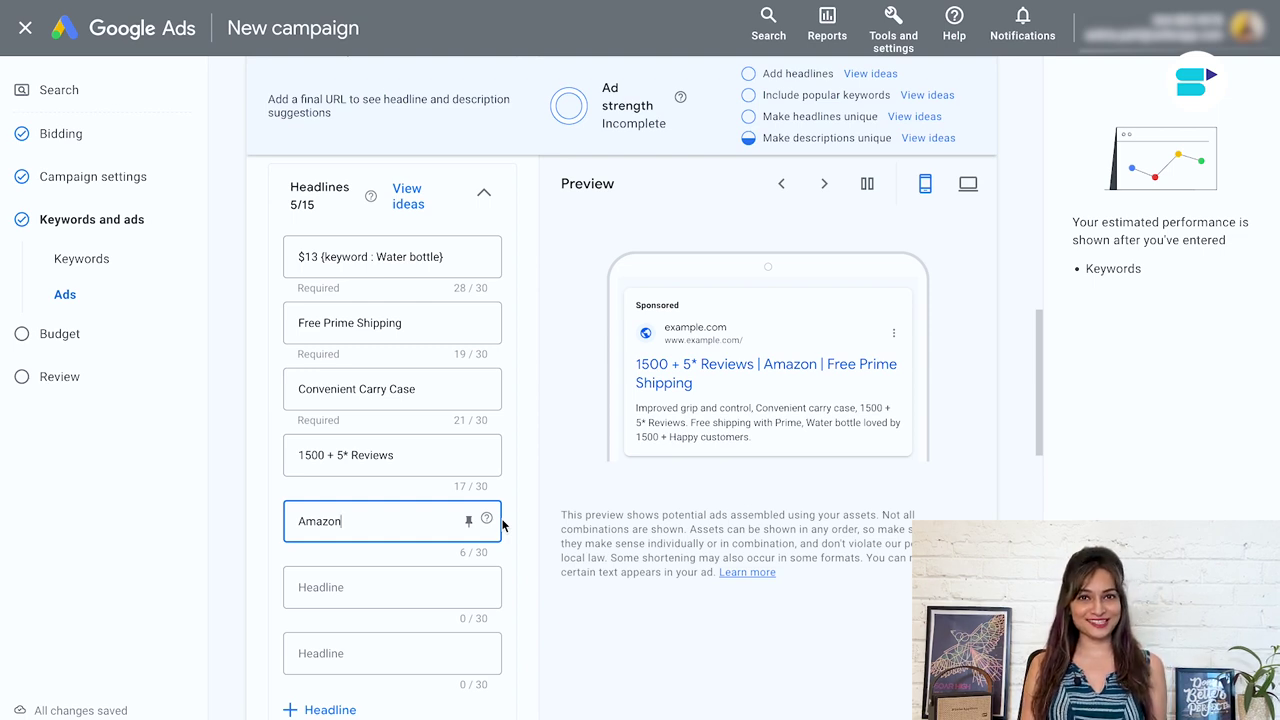
click(468, 257)
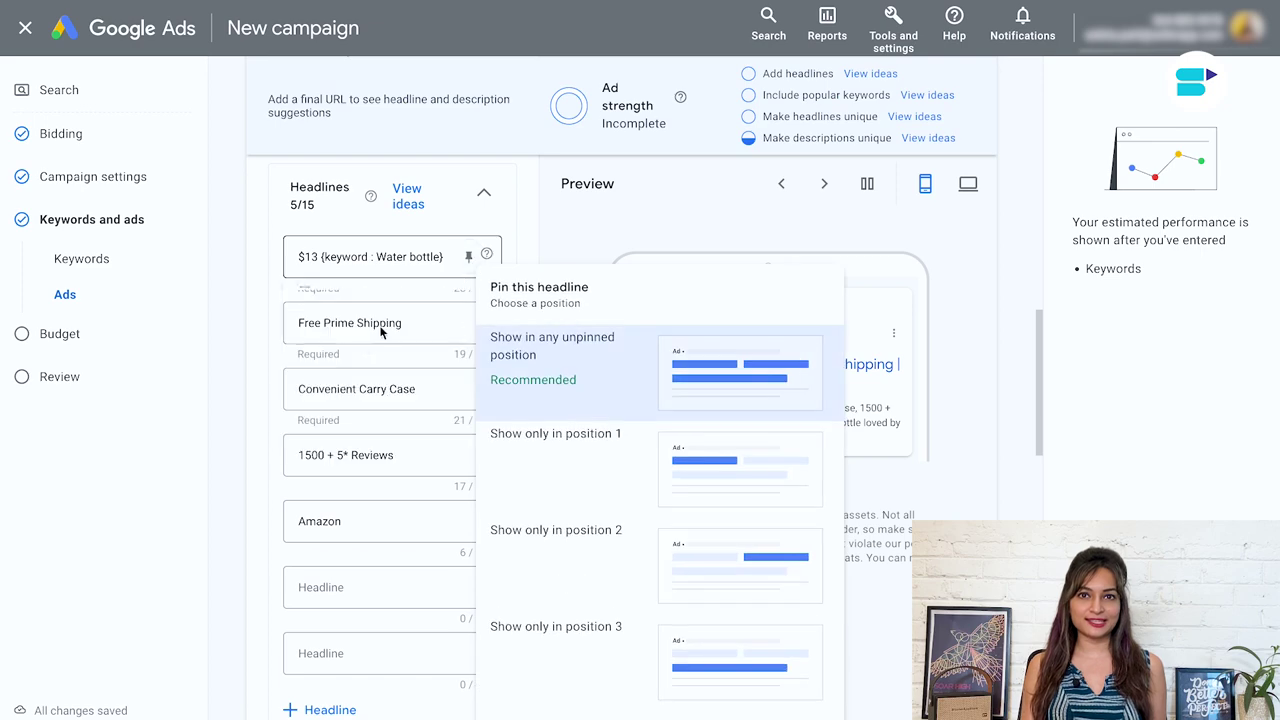
click(577, 218)
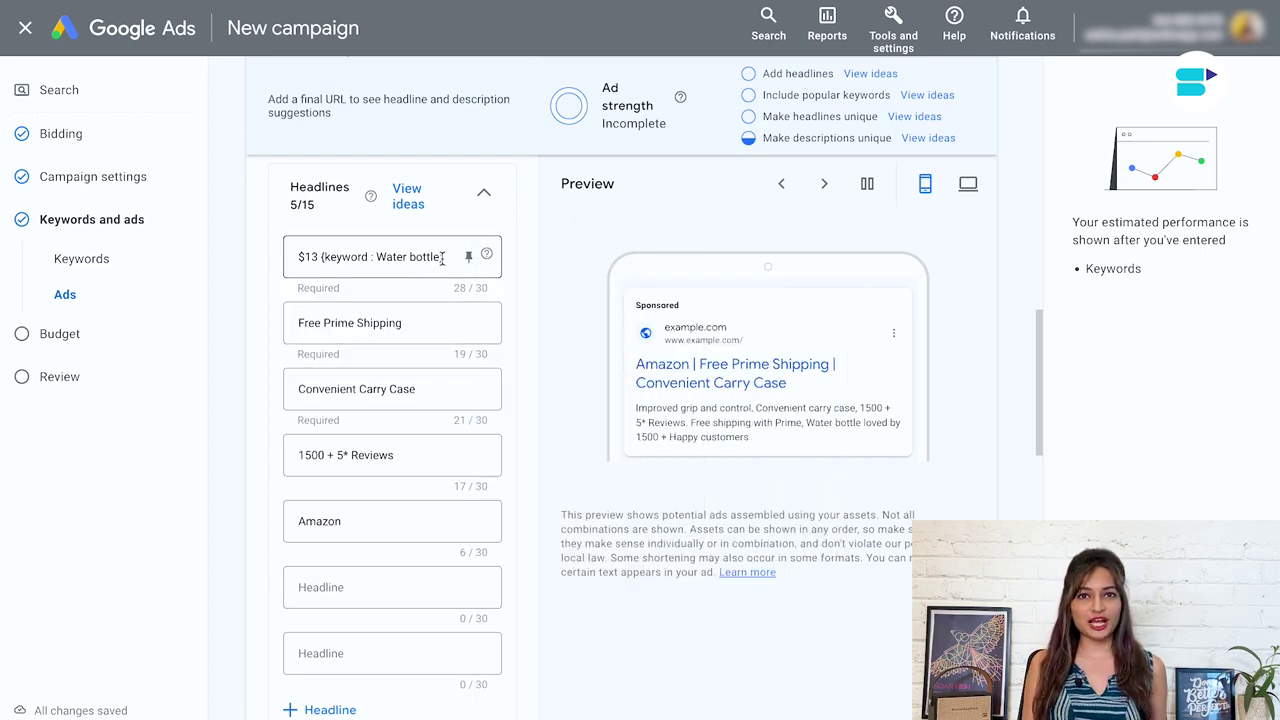
click(468, 258)
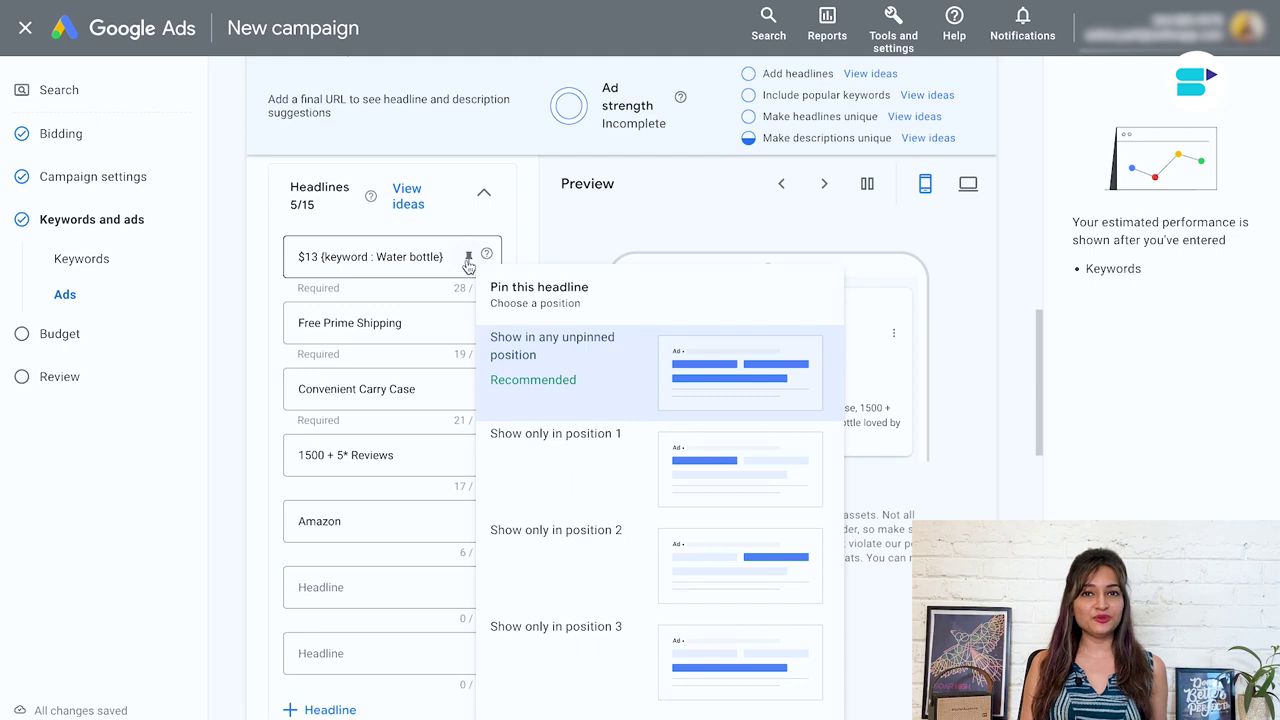
click(598, 213)
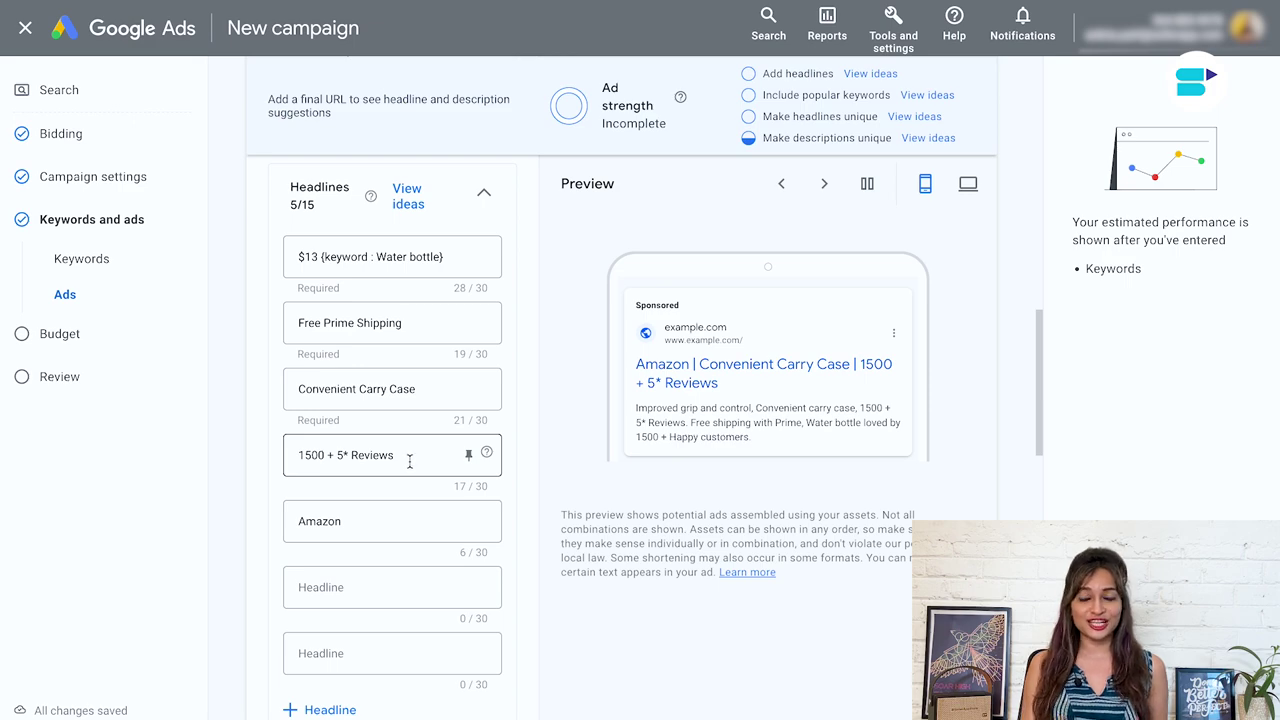
scroll(665, 460, down, 3)
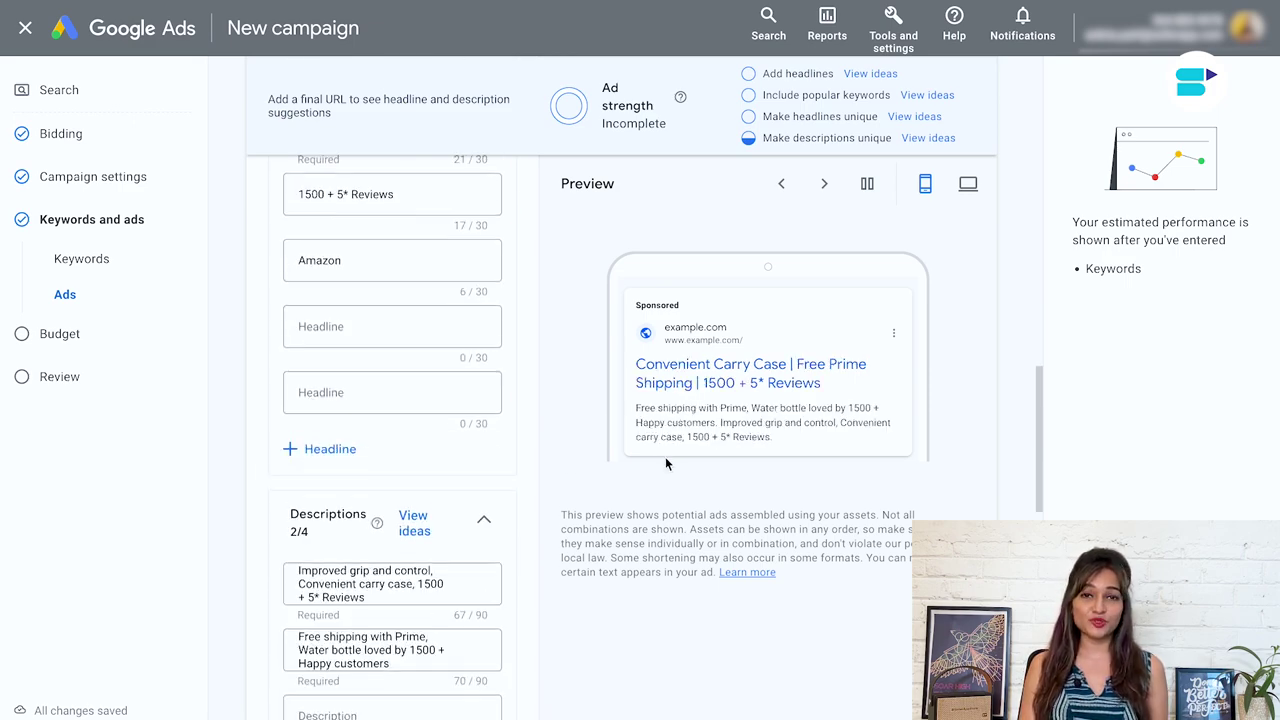
scroll(665, 457, down, 4)
scroll(665, 457, up, 1)
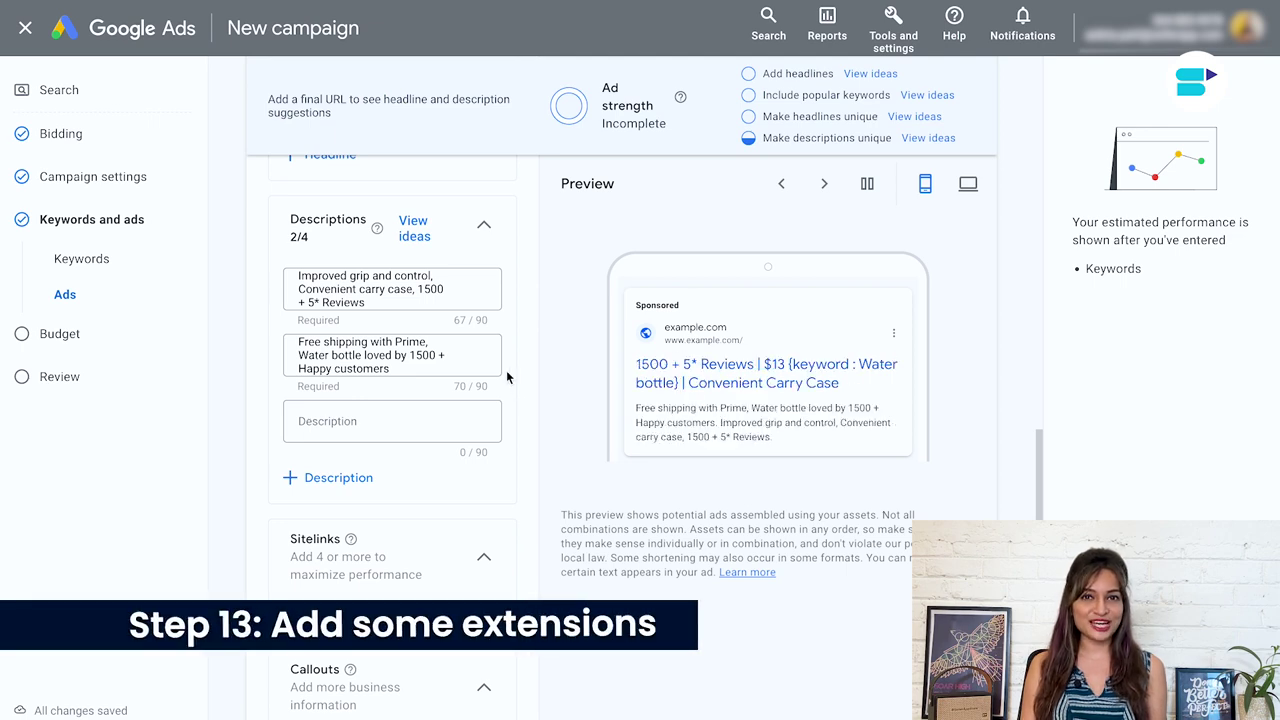
scroll(506, 372, down, 2)
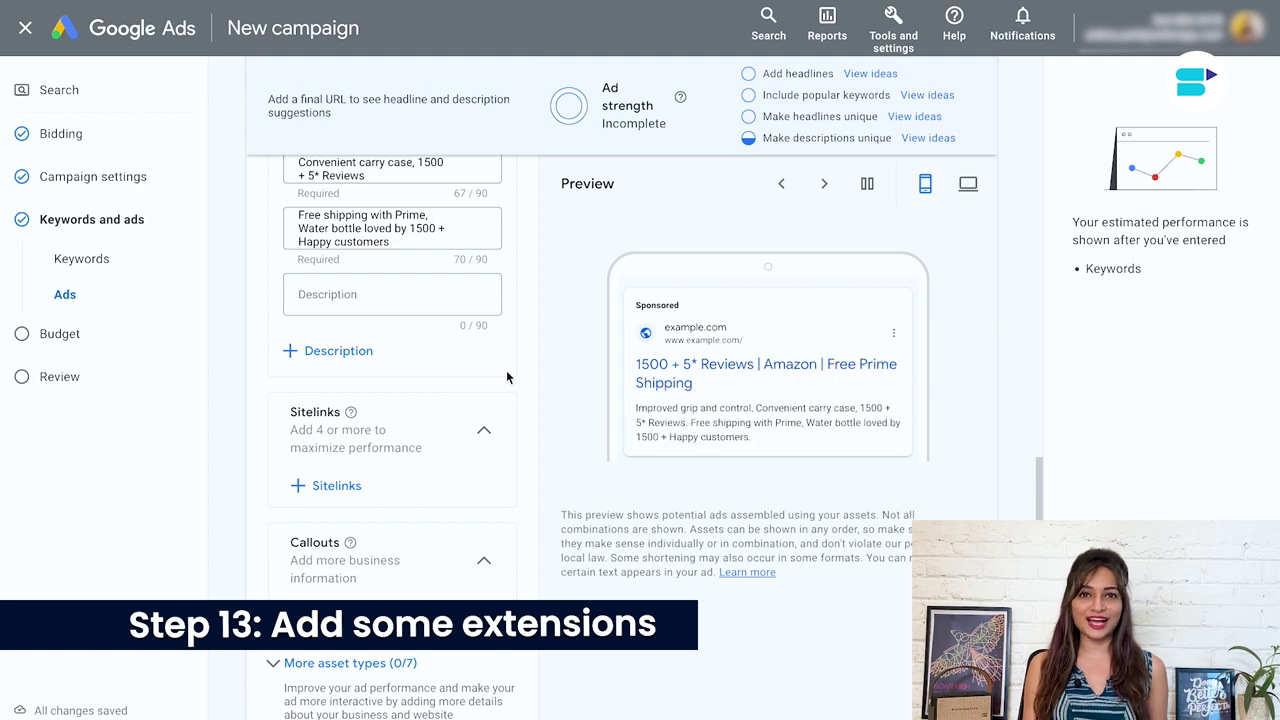
scroll(507, 376, down, 1)
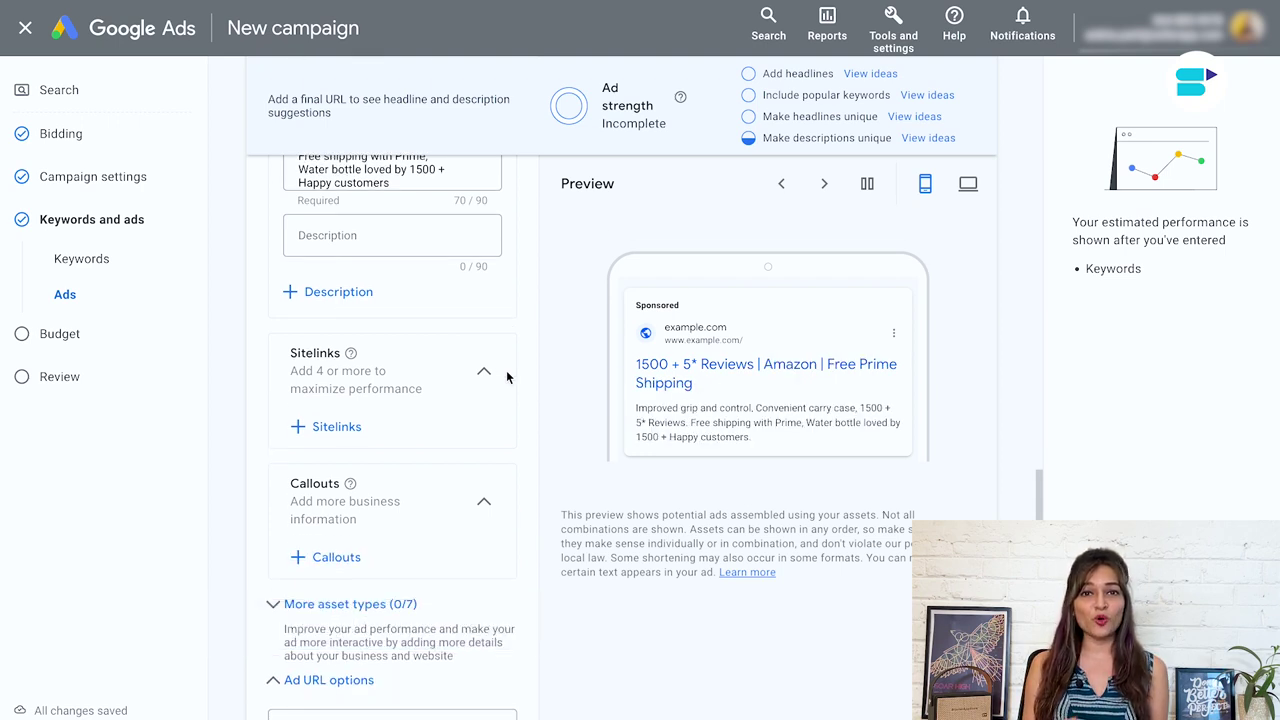
scroll(507, 376, up, 2)
scroll(507, 376, up, 2)
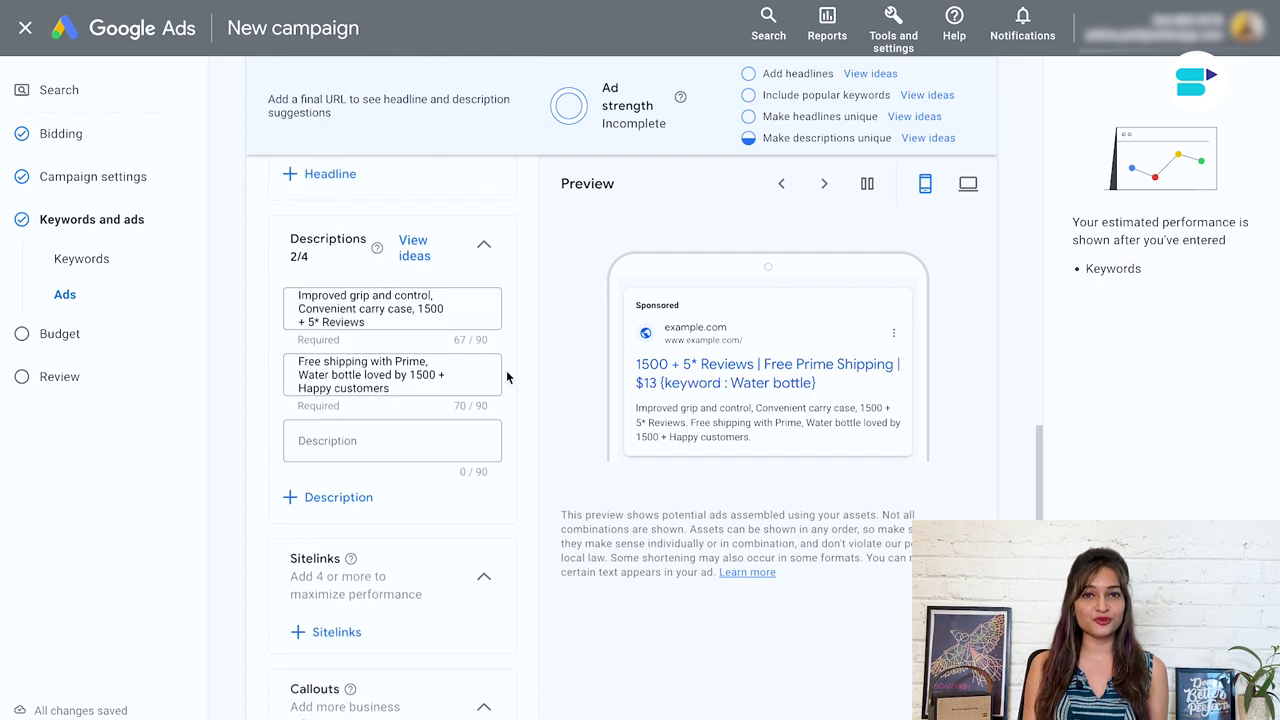
scroll(507, 376, down, 1)
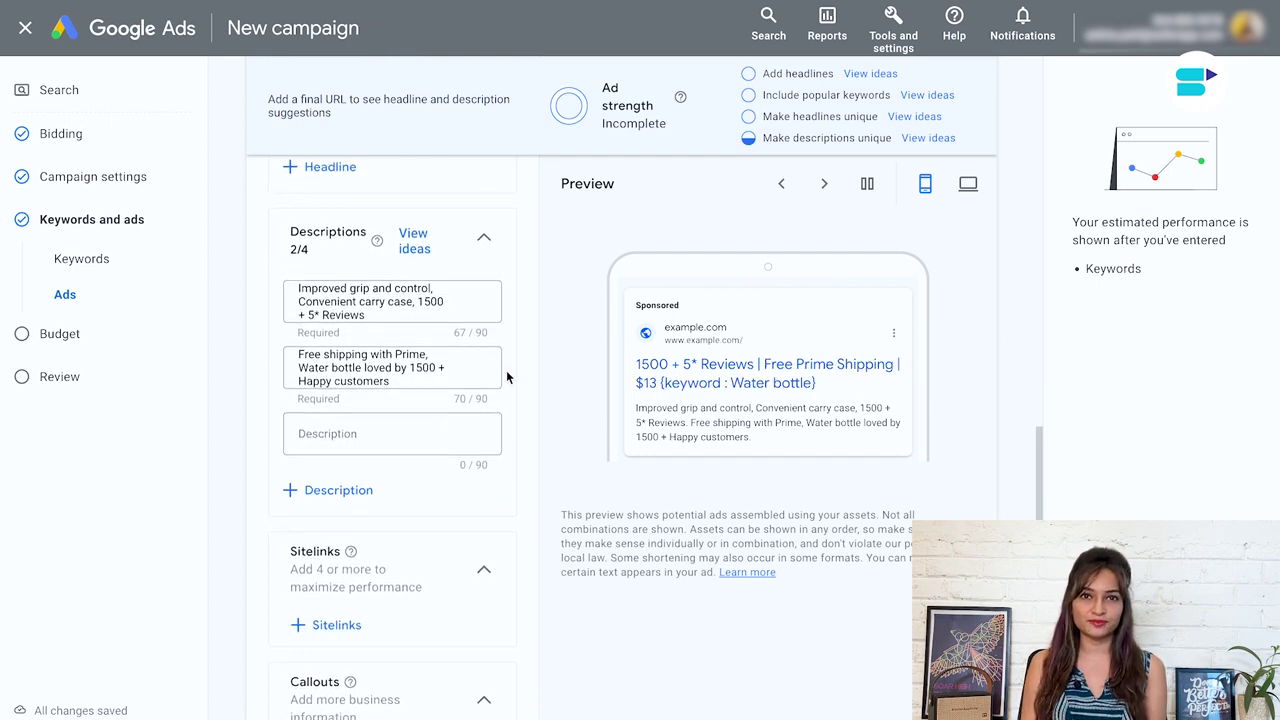
scroll(507, 376, down, 2)
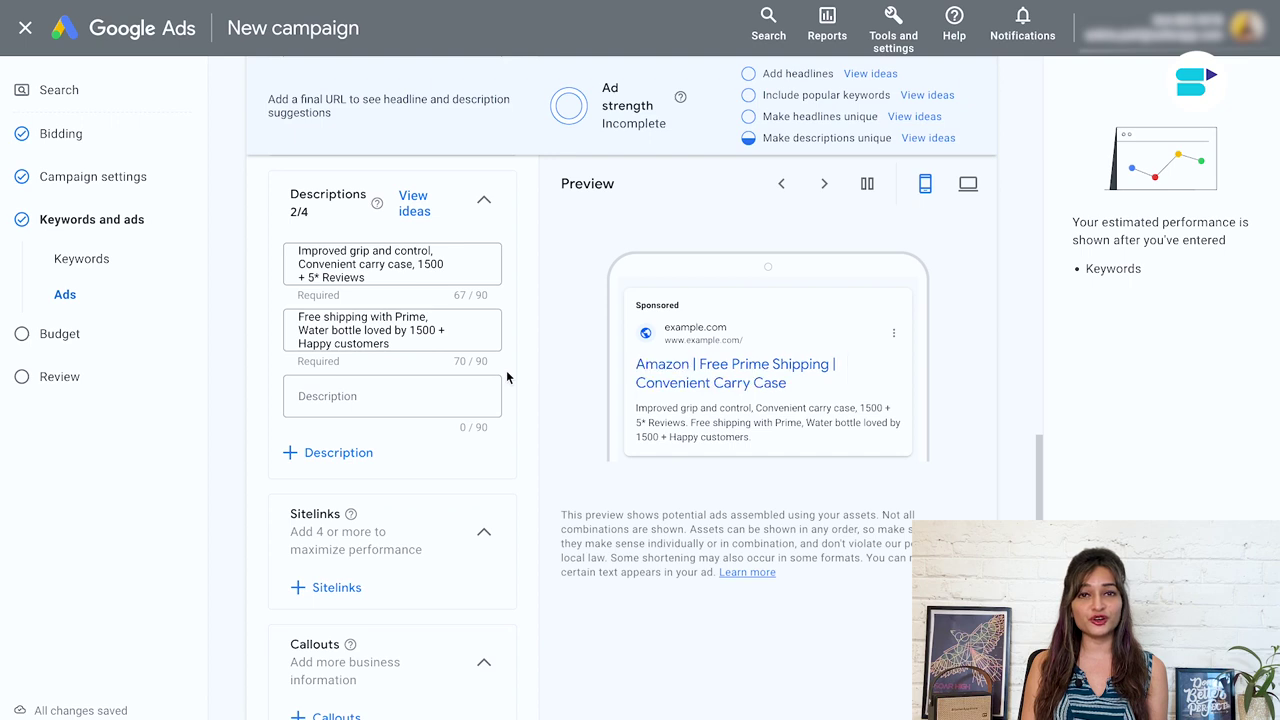
scroll(507, 376, down, 1)
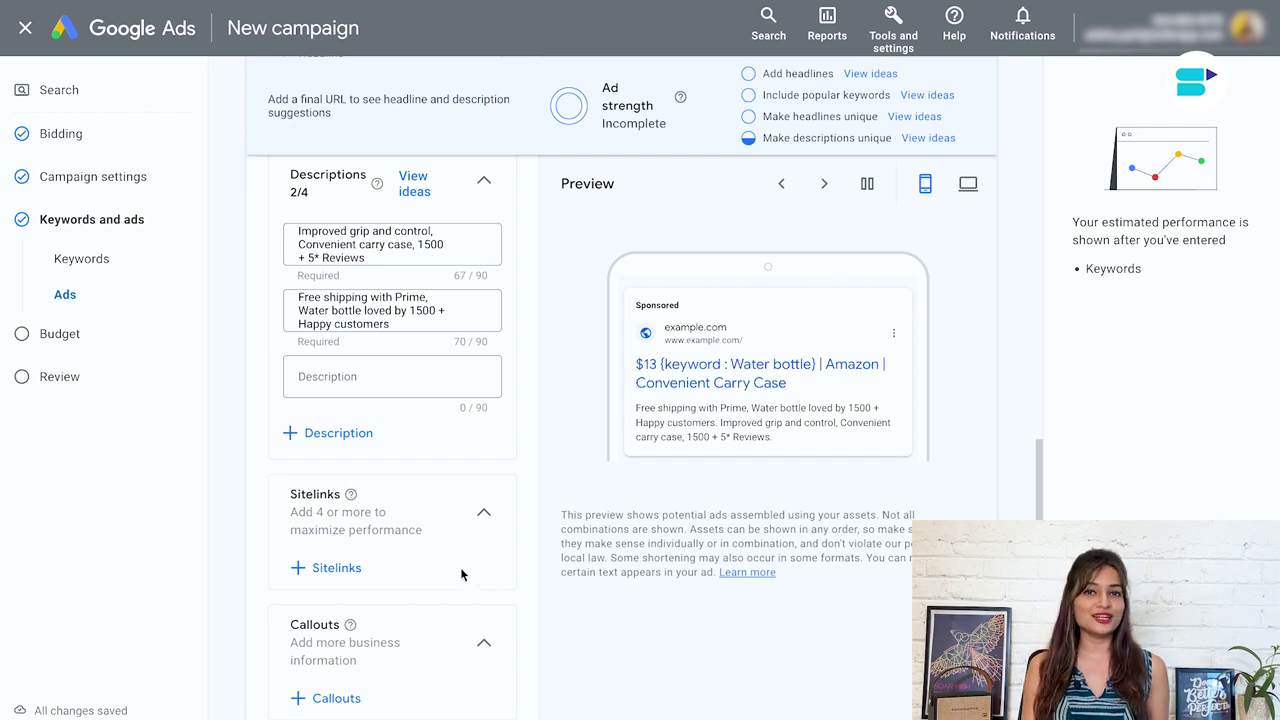
scroll(461, 568, down, 2)
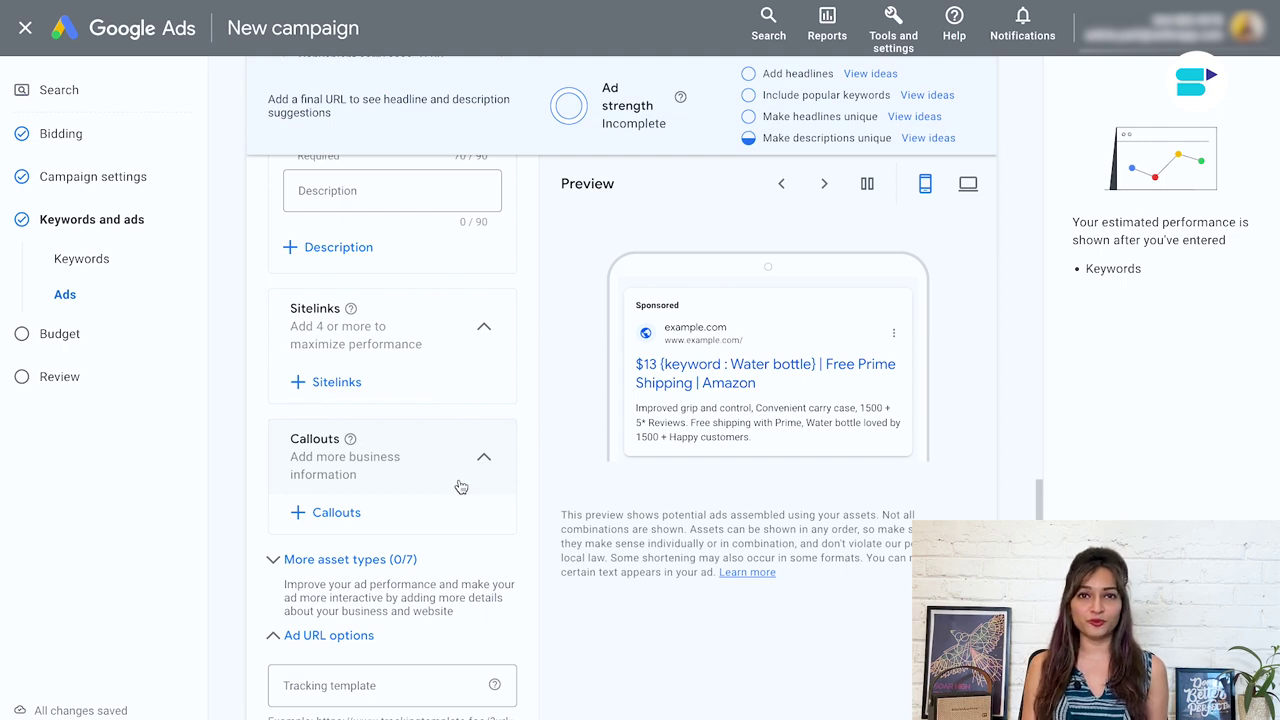
scroll(460, 487, down, 5)
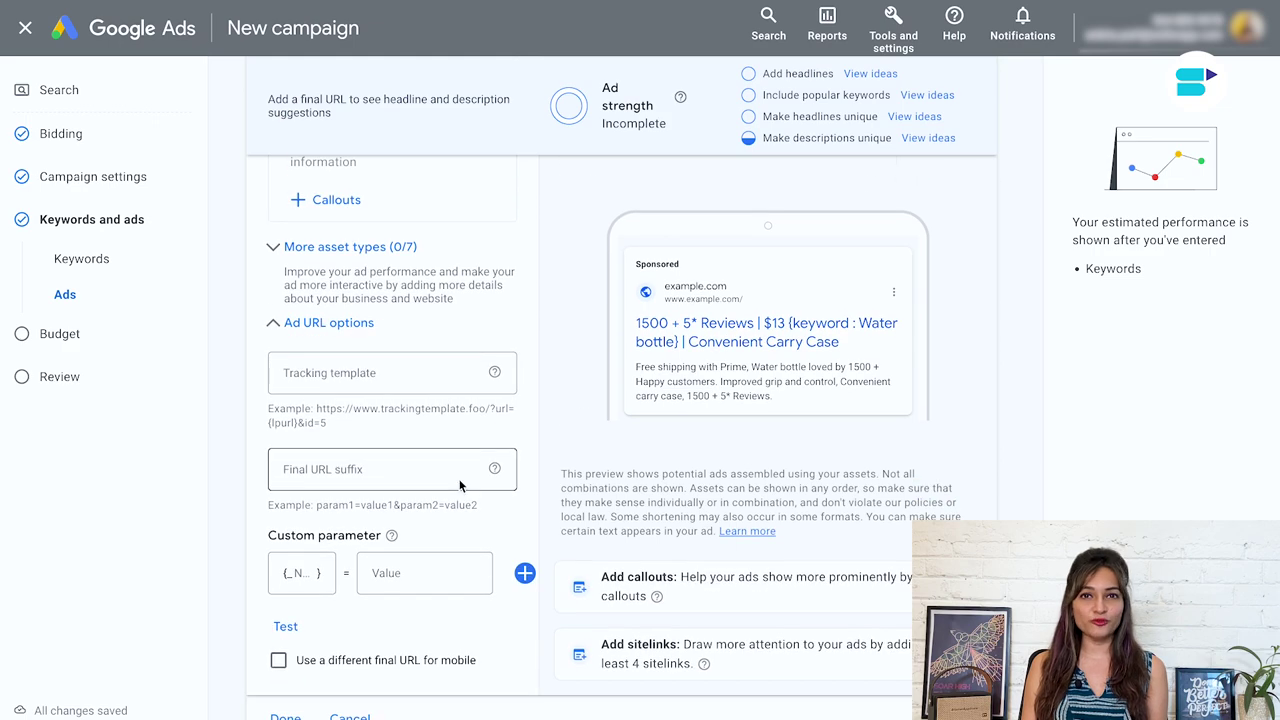
scroll(460, 485, down, 1)
scroll(460, 487, down, 1)
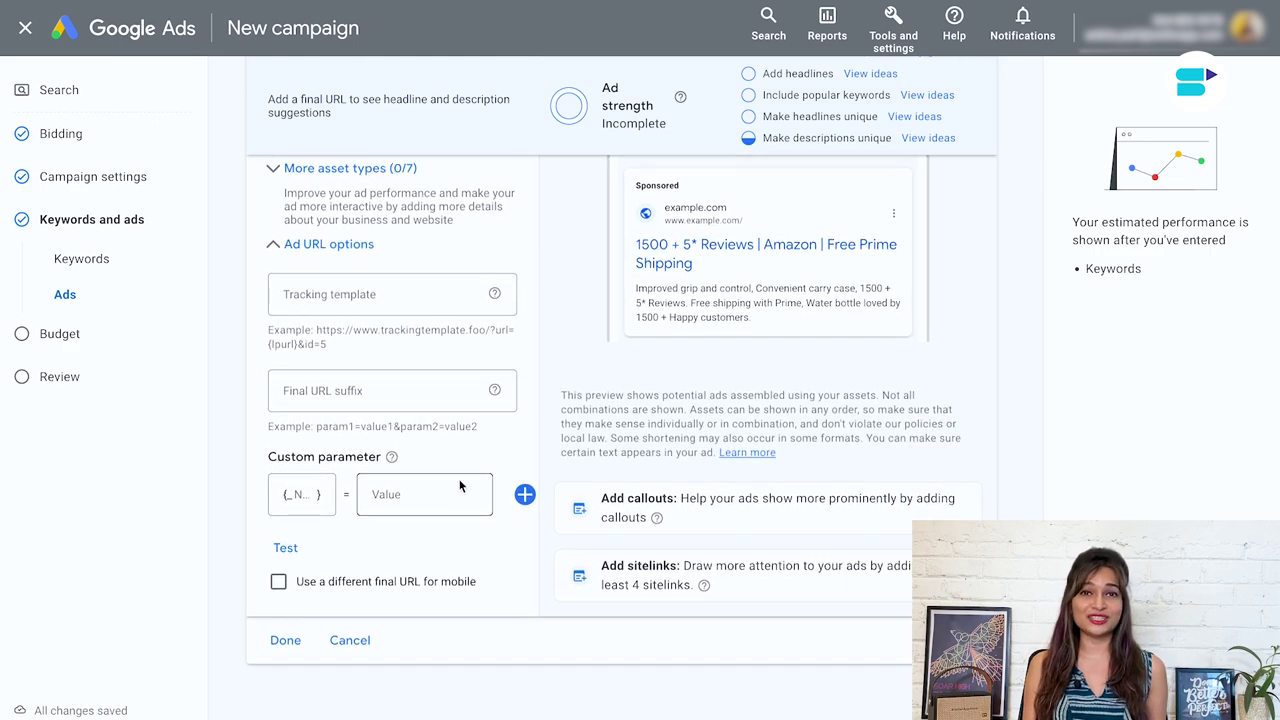
scroll(460, 487, down, 1)
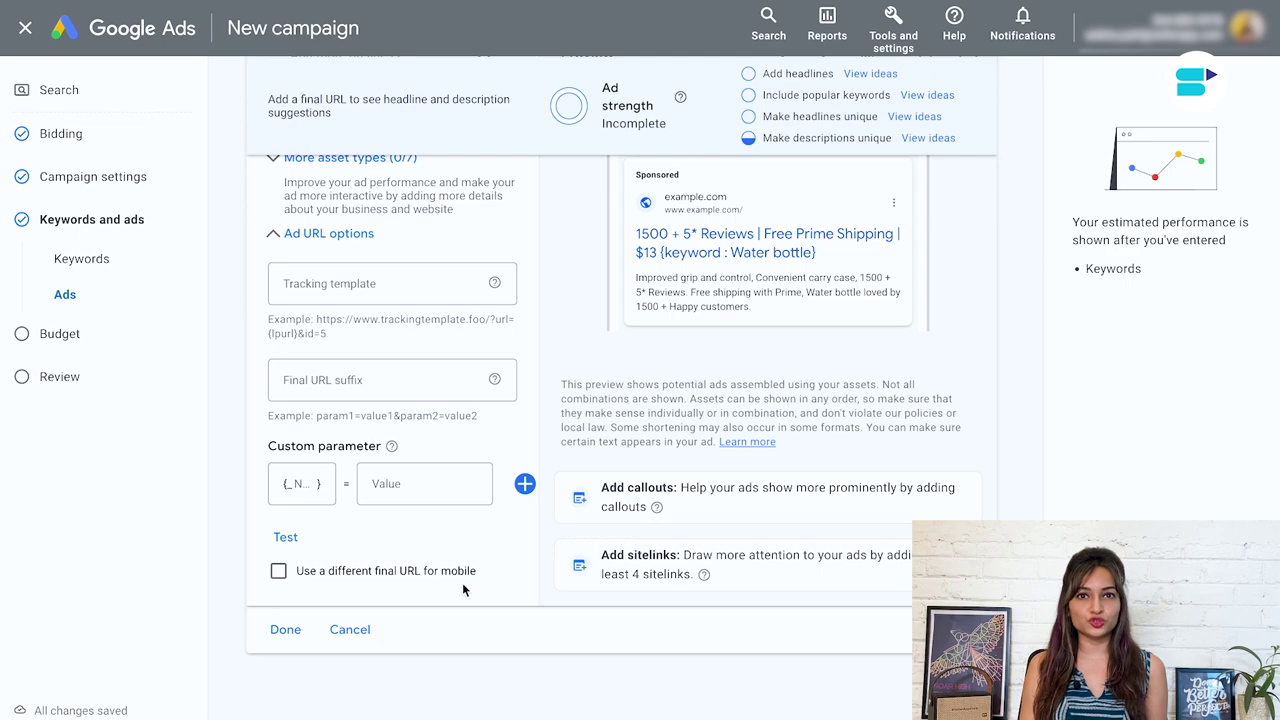
click(288, 629)
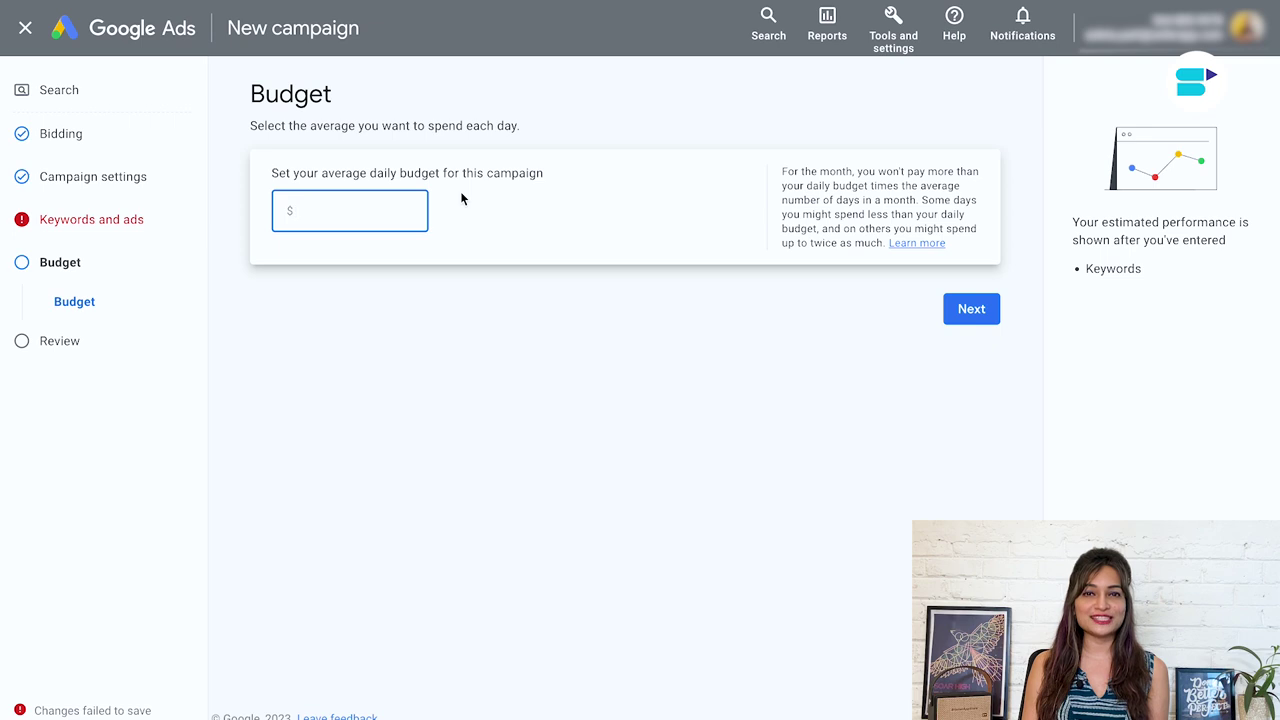
Set a $20 average daily budget and continue to the campaign review.
text(20)
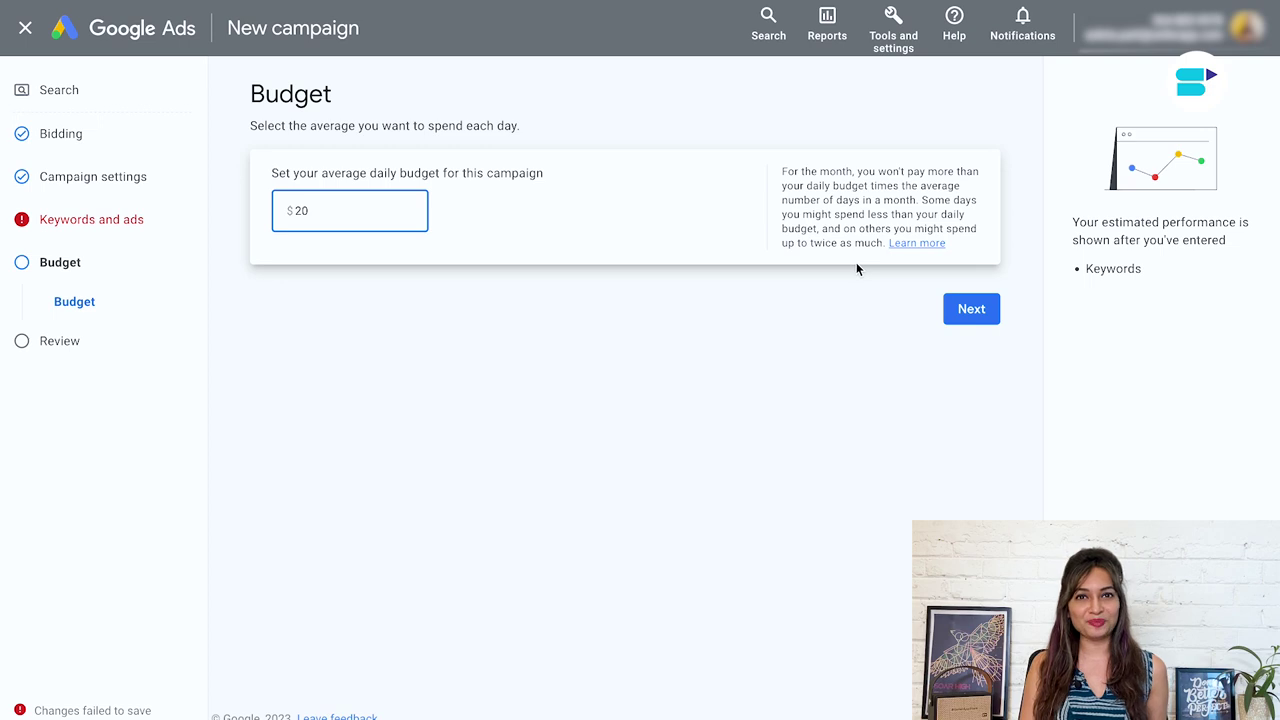
click(966, 311)
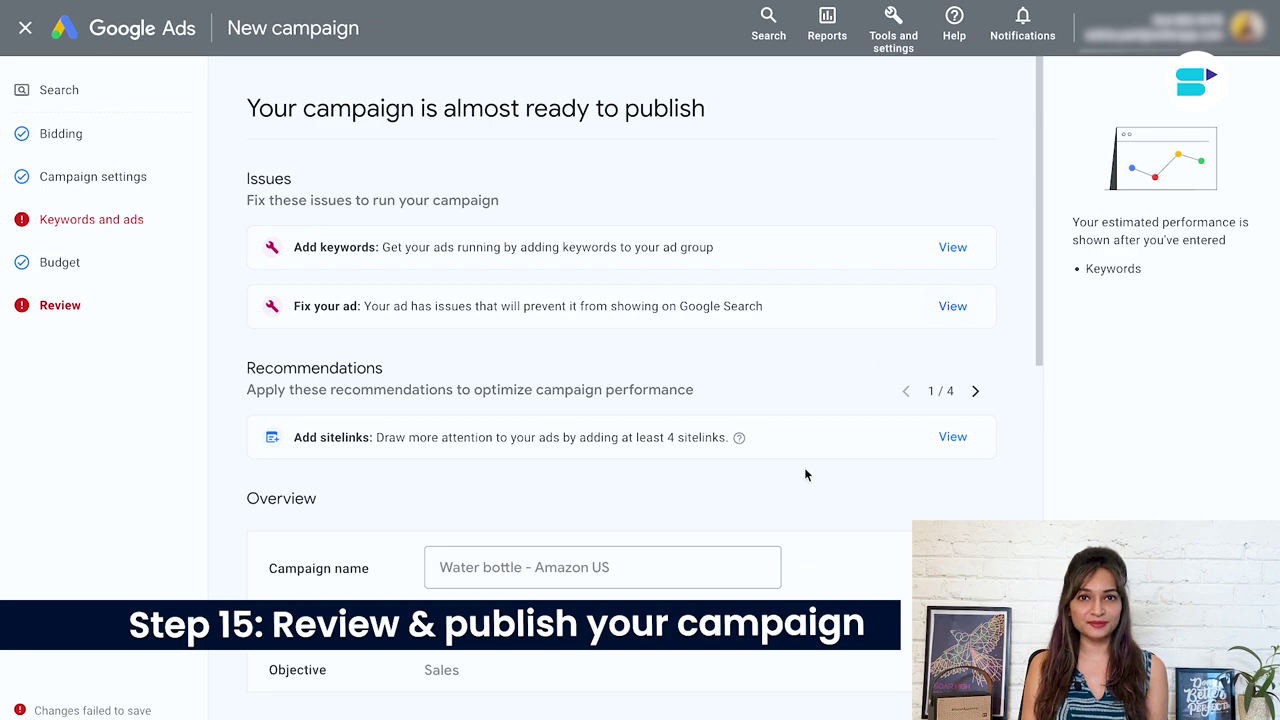
Scroll through the review's Issues, Overview, Campaign settings and $20.00/day Budget sections.
scroll(805, 469, down, 1)
scroll(805, 469, down, 3)
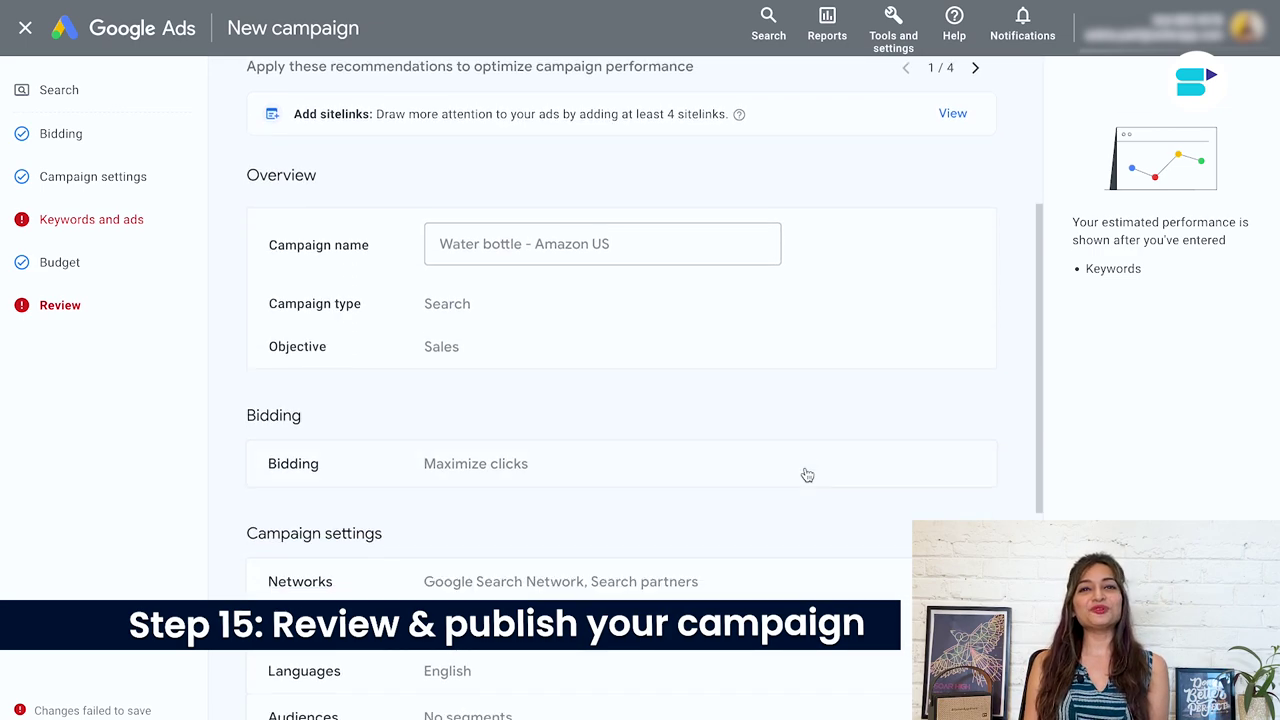
scroll(806, 472, down, 1)
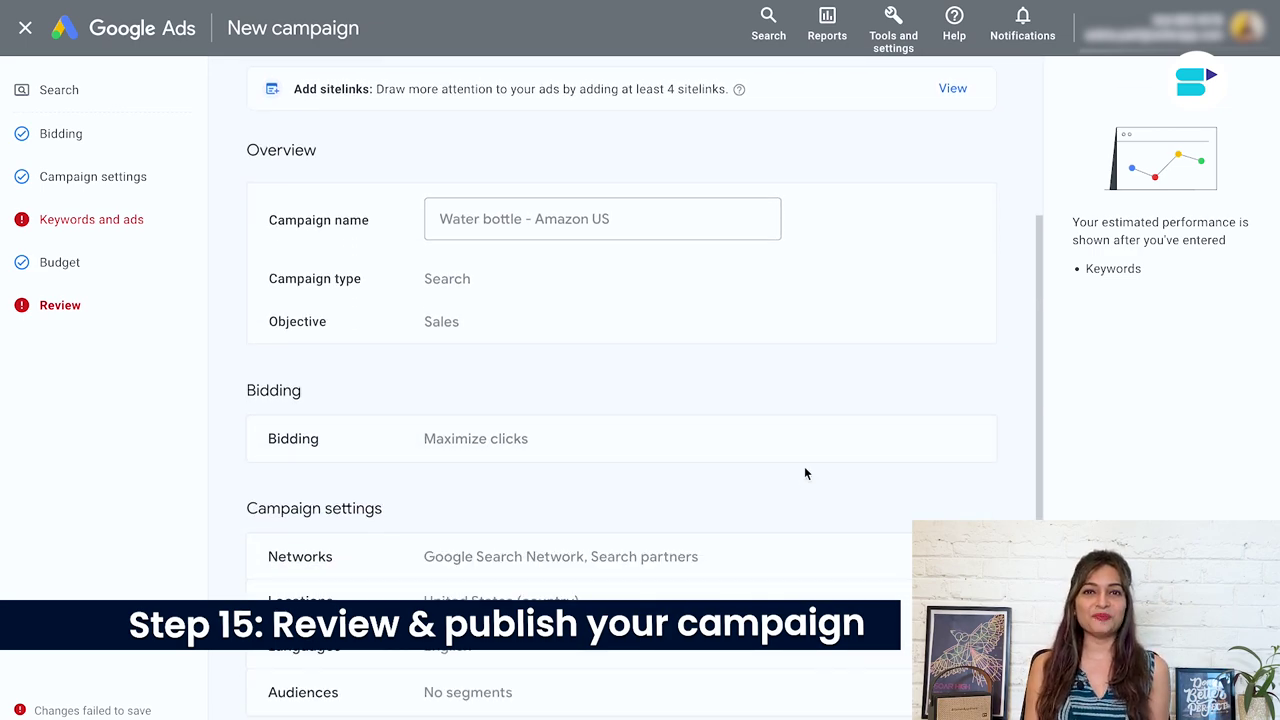
scroll(805, 473, down, 5)
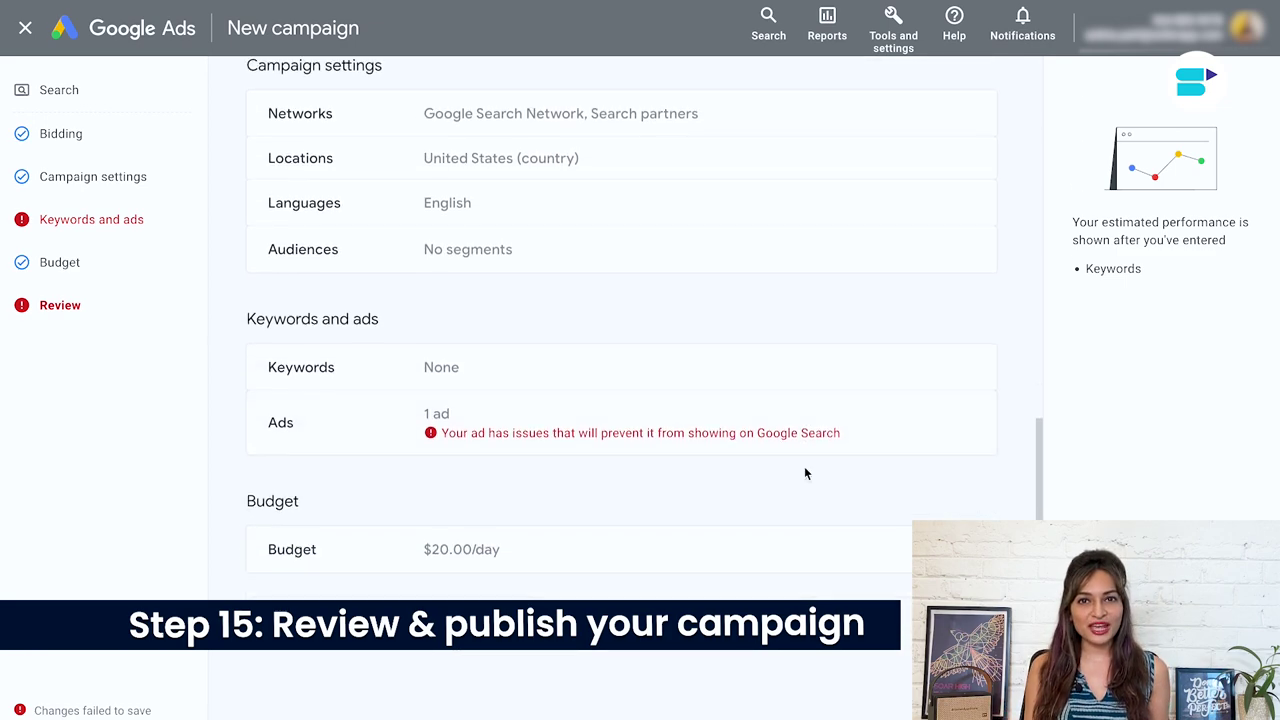
scroll(805, 473, up, 6)
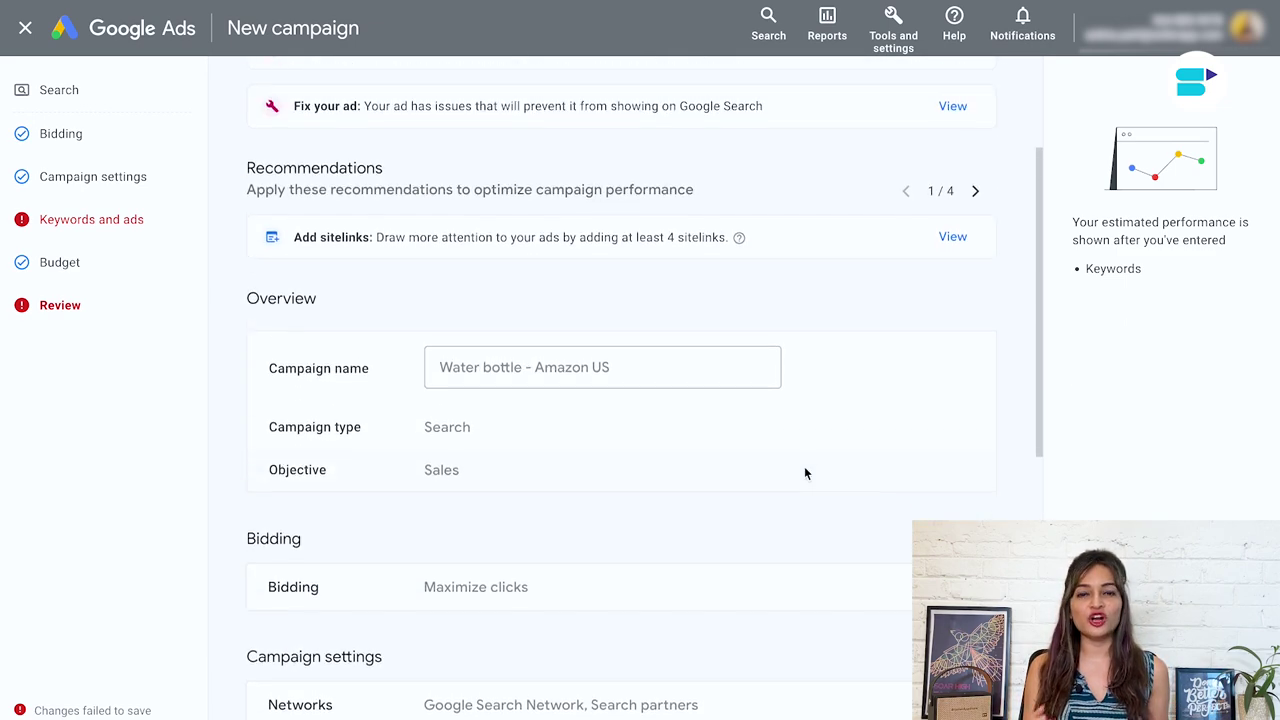
scroll(805, 473, up, 2)
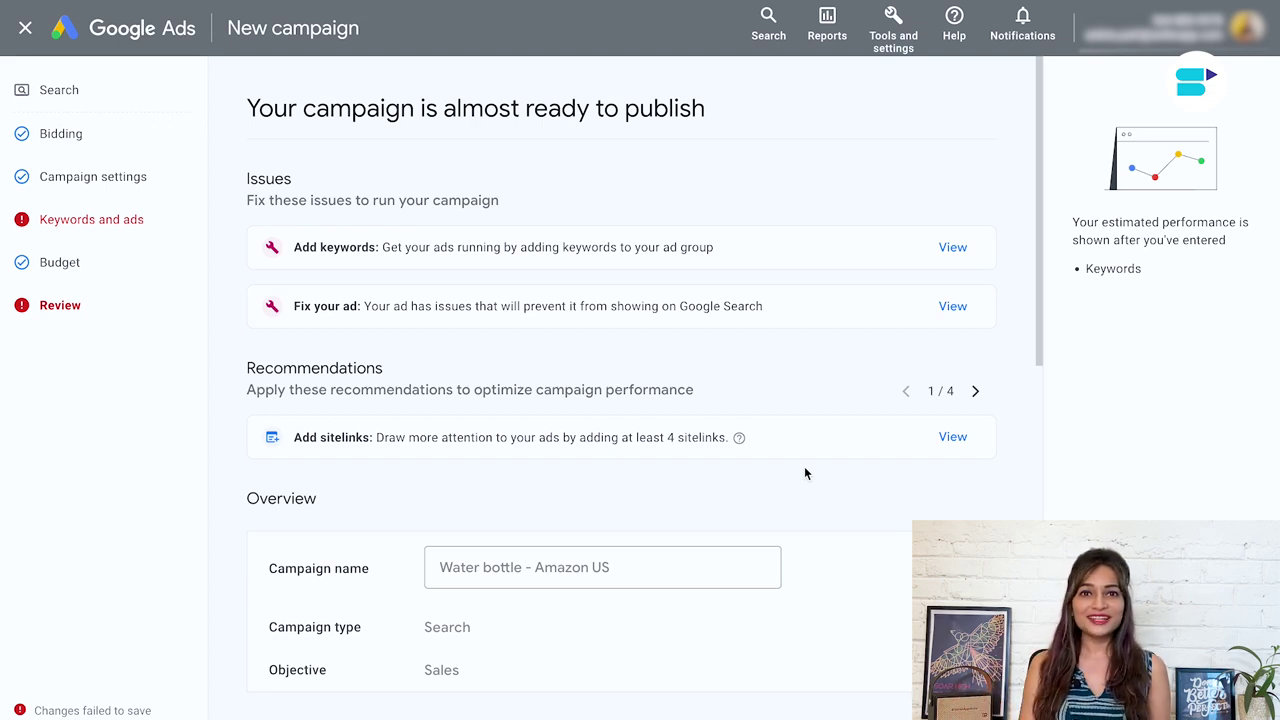
scroll(805, 473, down, 9)
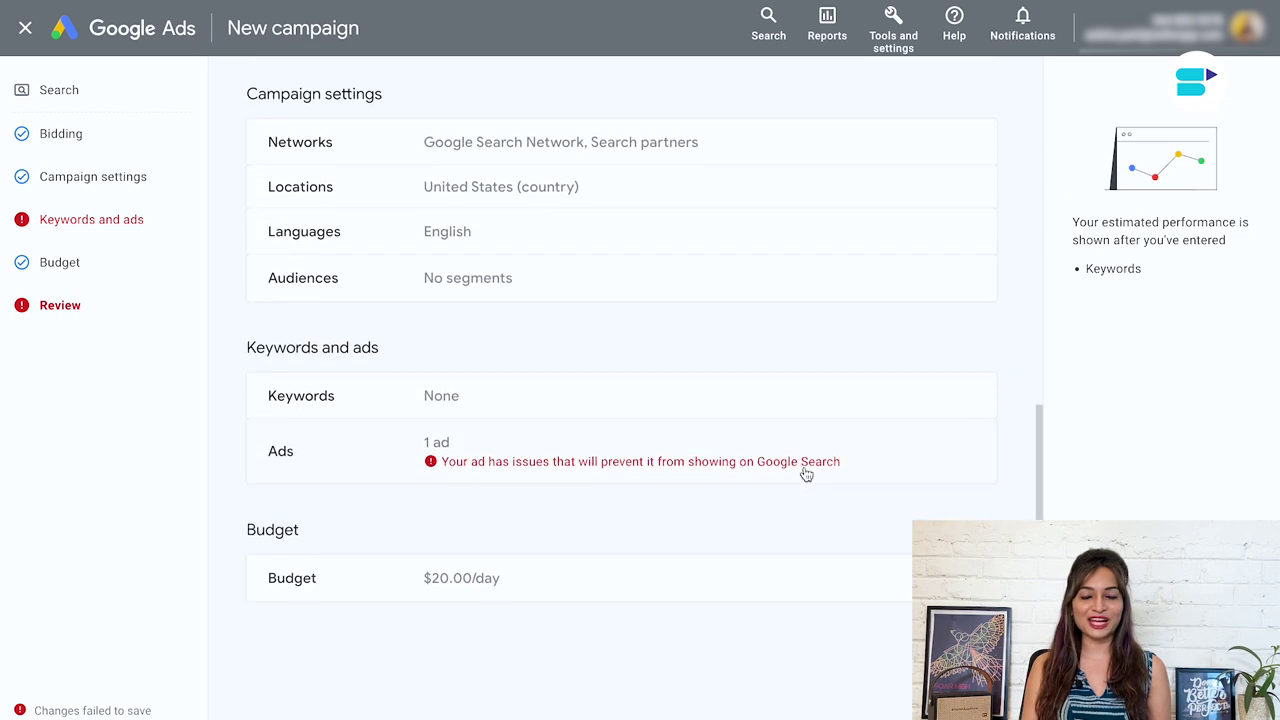
scroll(805, 470, up, 8)
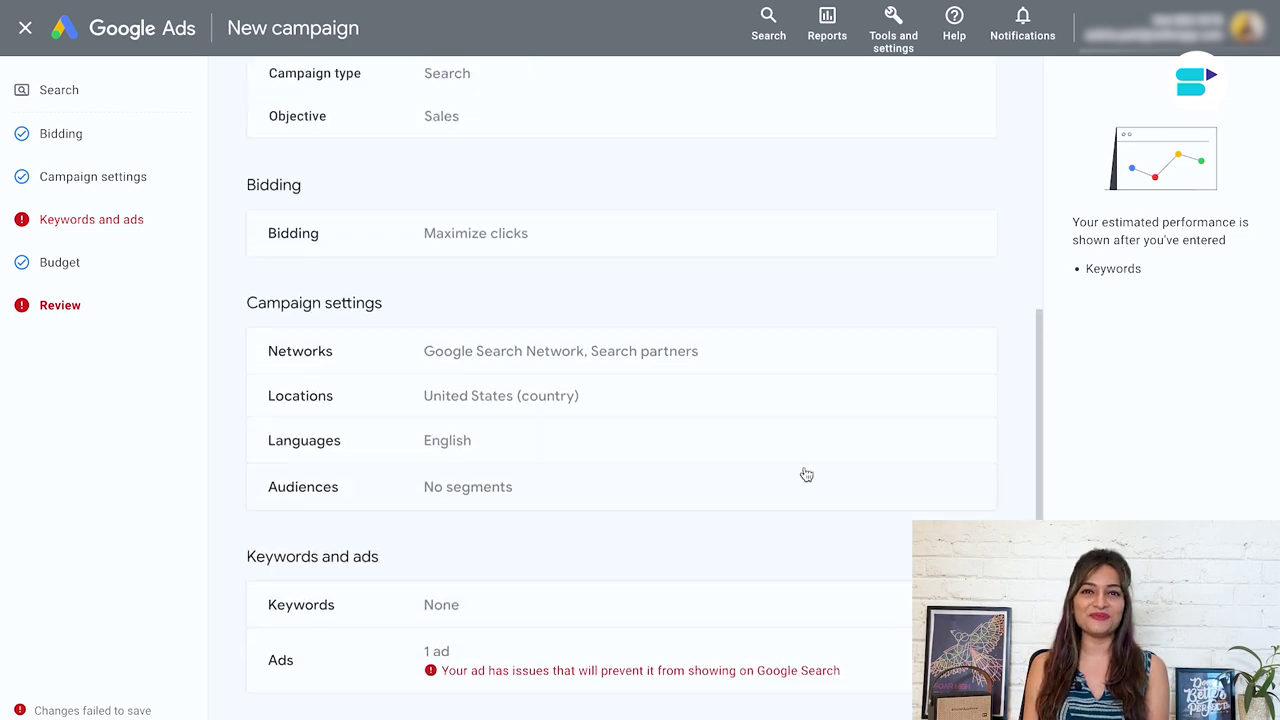